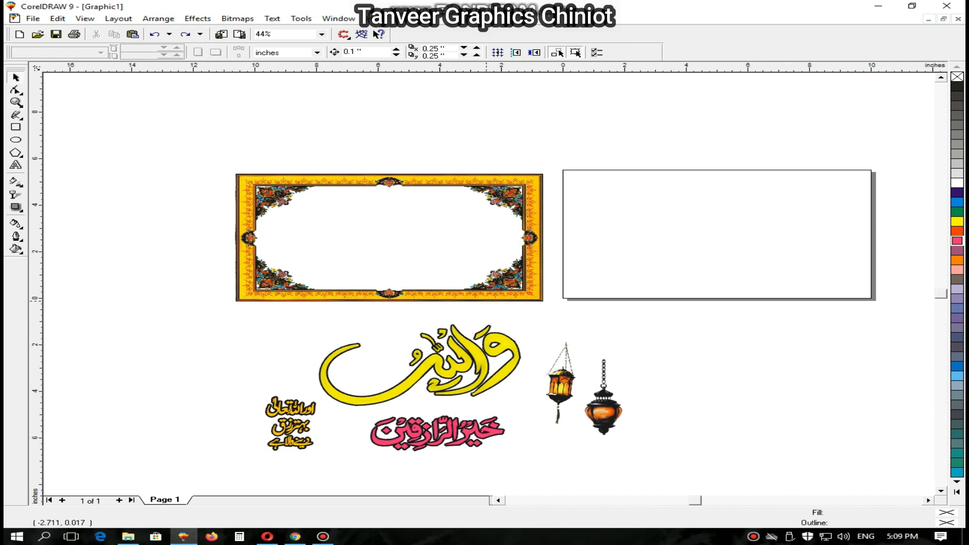
Examine the ornamental frame bitmap up close, including its top centre motif and lower-left floral corner
{"action": "key", "text": "F2"}
{"action": "left_click_drag", "start_coordinate": [567, 324], "coordinate": [221, 167]}
{"action": "left_click_drag", "start_coordinate": [390, 275], "coordinate": [909, 432]}
{"action": "key", "text": "F2"}
{"action": "left_click_drag", "start_coordinate": [746, 340], "coordinate": [783, 493]}
{"action": "key", "text": "F3"}
{"action": "key", "text": "F3"}
{"action": "key", "text": "F3"}
{"action": "key", "text": "F2"}
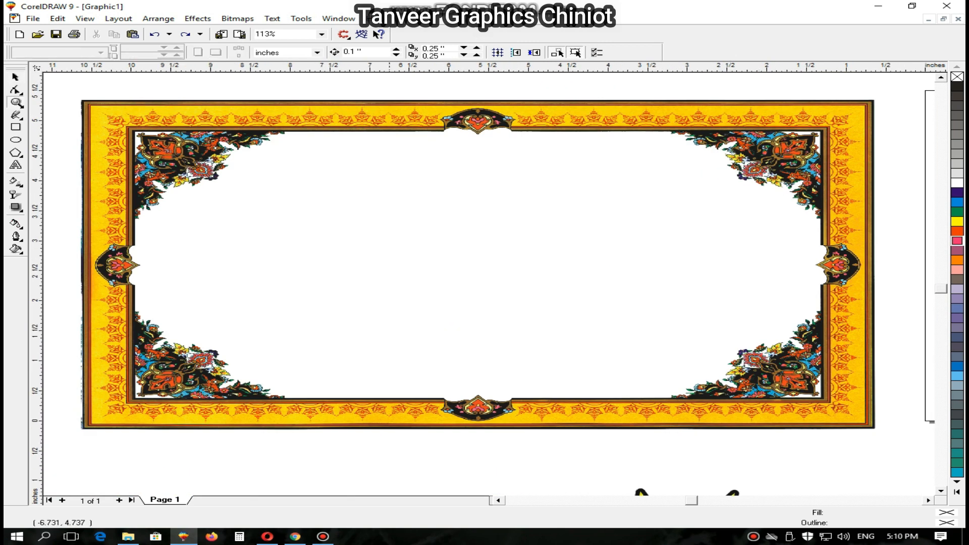
{"action": "left_click_drag", "start_coordinate": [374, 101], "coordinate": [605, 159]}
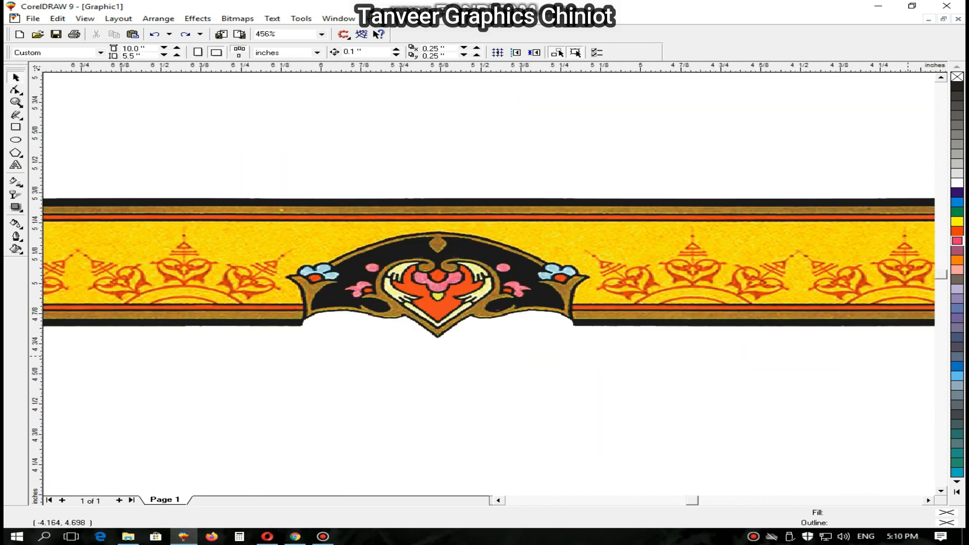
{"action": "key", "text": "F3"}
{"action": "key", "text": "F3"}
{"action": "left_click_drag", "start_coordinate": [186, 252], "coordinate": [636, 326]}
{"action": "left_click_drag", "start_coordinate": [329, 323], "coordinate": [330, 324]}
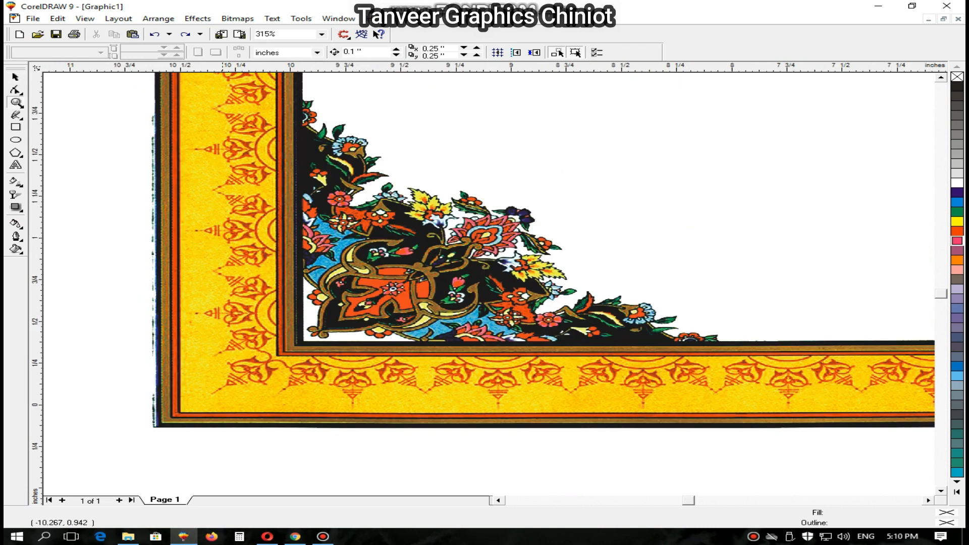
{"action": "key", "text": "F3"}
{"action": "key", "text": "F3"}
{"action": "key", "text": "F3"}
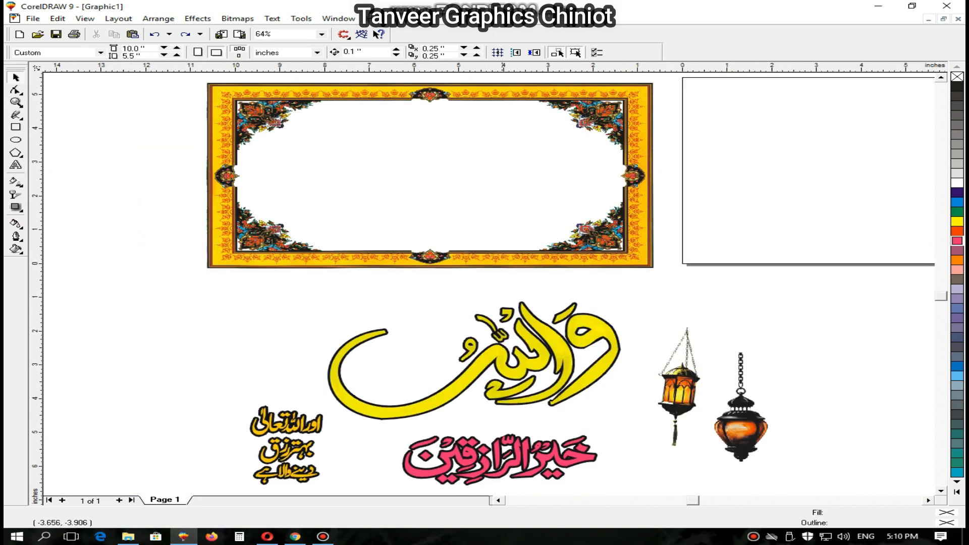
Examine the large yellow calligraphy and the pink calligraphy beneath it up close
{"action": "left_click_drag", "start_coordinate": [694, 287], "coordinate": [250, 444]}
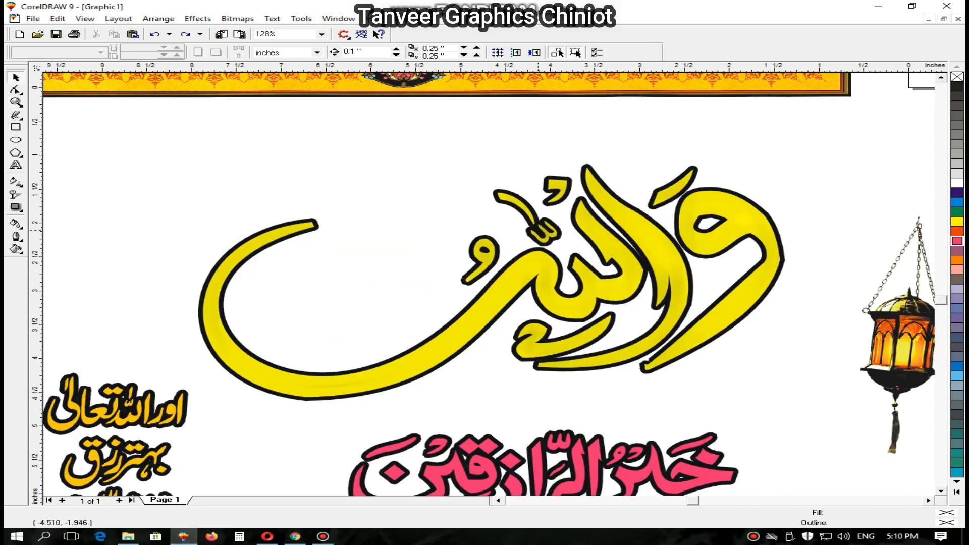
{"action": "left_click_drag", "start_coordinate": [394, 170], "coordinate": [804, 394]}
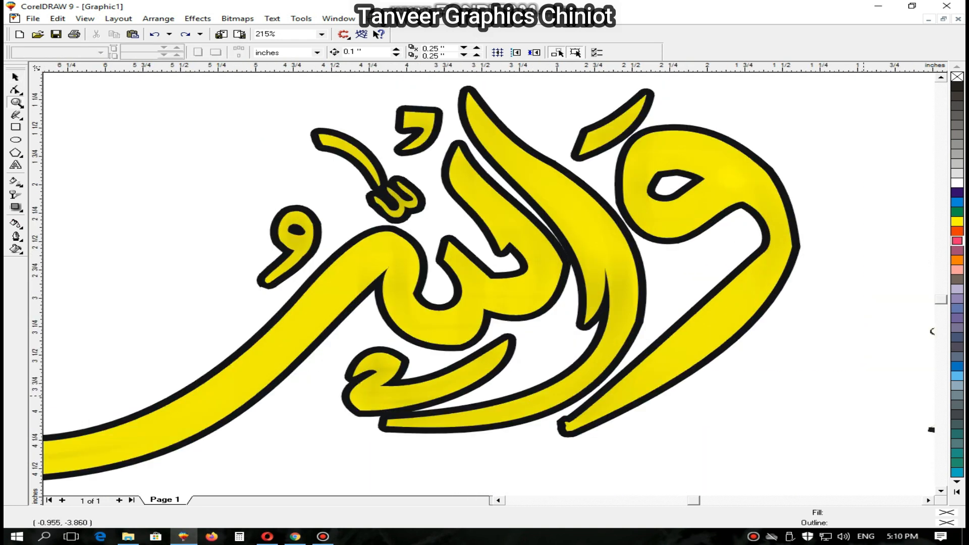
{"action": "key", "text": "F4"}
{"action": "left_click_drag", "start_coordinate": [318, 463], "coordinate": [318, 485]}
{"action": "key", "text": "space"}
{"action": "scroll", "coordinate": [484, 278], "scroll_direction": "down", "scroll_amount": 3}
{"action": "key", "text": "F4"}
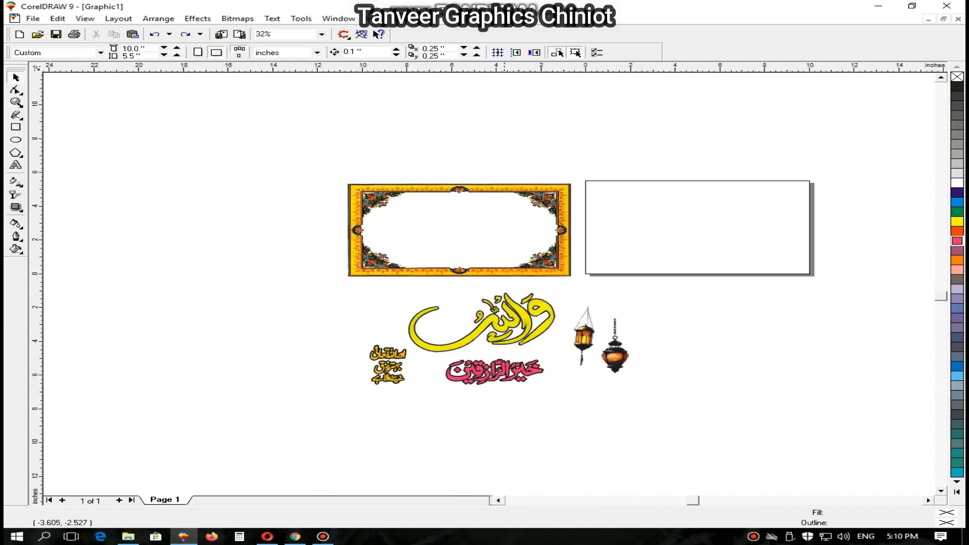
{"action": "key", "text": "F2"}
{"action": "left_click_drag", "start_coordinate": [413, 341], "coordinate": [622, 414]}
{"action": "key", "text": "F2"}
{"action": "left_click_drag", "start_coordinate": [170, 157], "coordinate": [638, 381]}
{"action": "key", "text": "F4"}
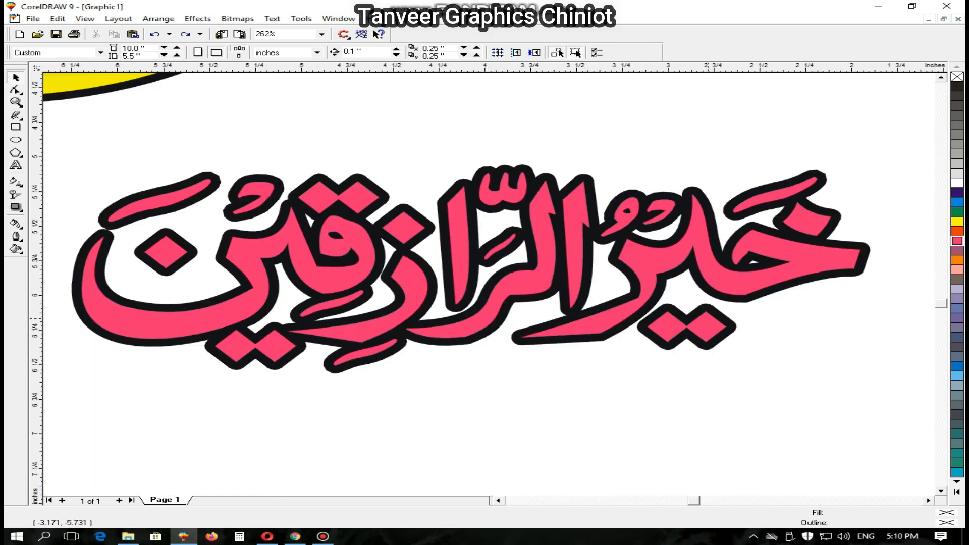
{"action": "scroll", "coordinate": [690, 344], "scroll_direction": "up", "scroll_amount": 1}
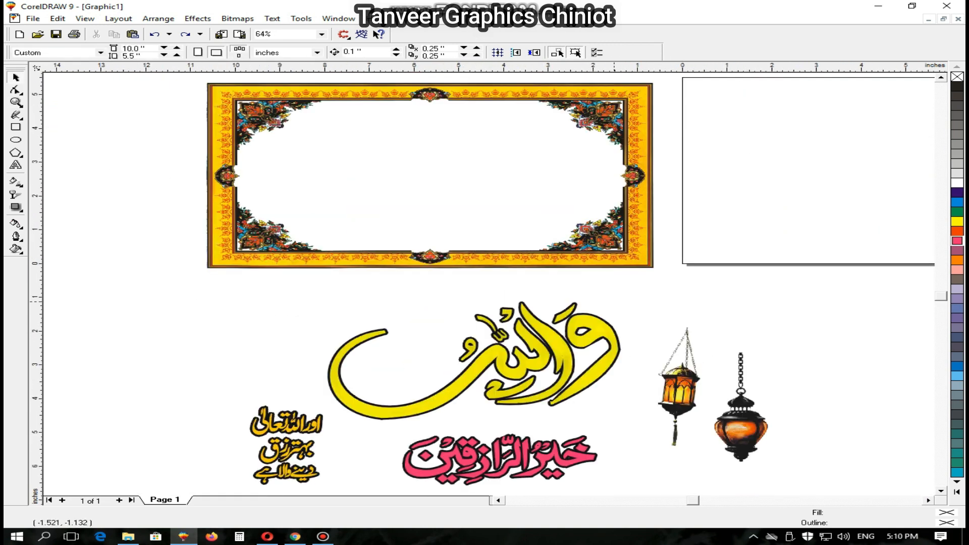
Examine the two hanging lantern images up close
{"action": "key", "text": "F2"}
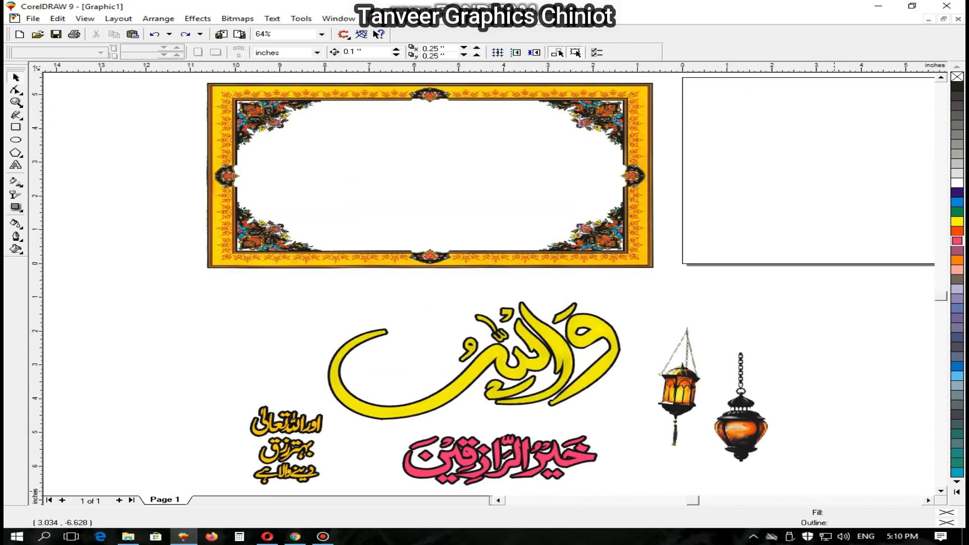
{"action": "left_click", "coordinate": [750, 407]}
{"action": "left_click_drag", "start_coordinate": [286, 123], "coordinate": [476, 383]}
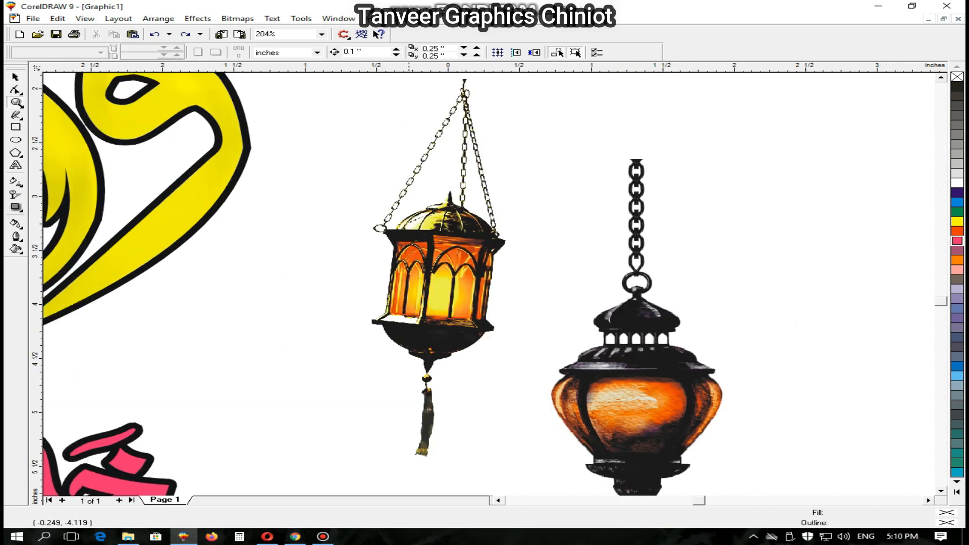
{"action": "left_click_drag", "start_coordinate": [399, 217], "coordinate": [520, 368]}
{"action": "key", "text": "F3"}
{"action": "key", "text": "F3"}
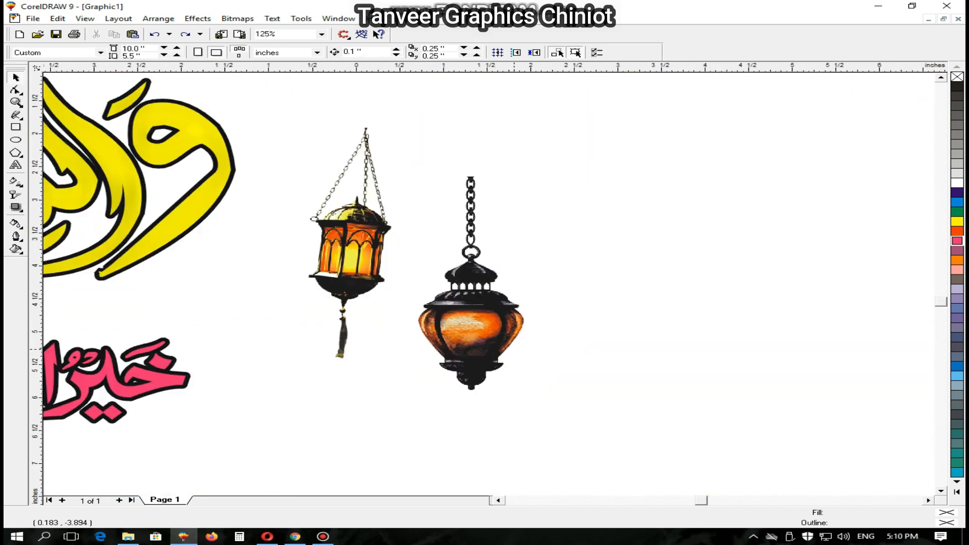
{"action": "left_click_drag", "start_coordinate": [395, 136], "coordinate": [662, 508]}
{"action": "key", "text": "F2"}
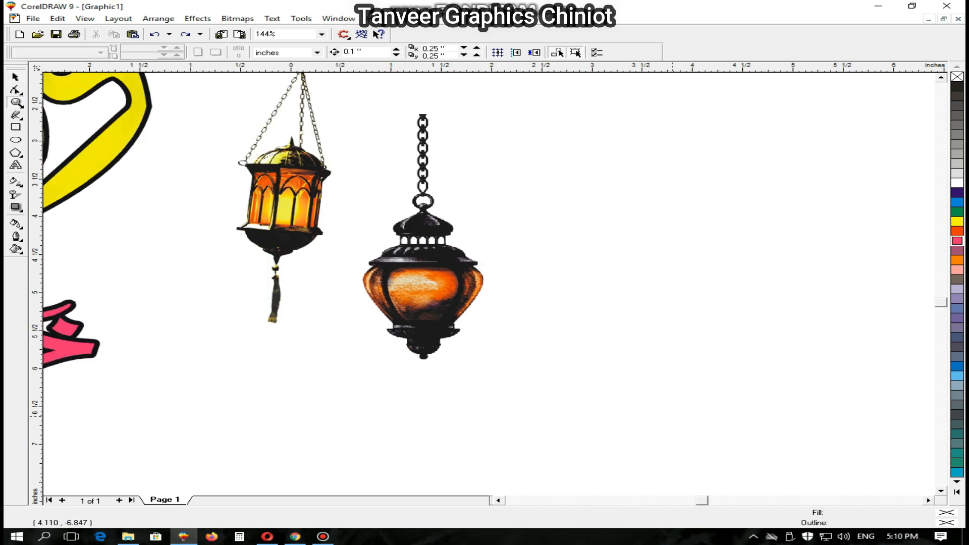
{"action": "left_click_drag", "start_coordinate": [352, 169], "coordinate": [473, 342]}
{"action": "key", "text": "F2"}
{"action": "left_click_drag", "start_coordinate": [387, 229], "coordinate": [574, 413]}
{"action": "key", "text": "F3"}
{"action": "key", "text": "F3"}
{"action": "key", "text": "F3"}
{"action": "key", "text": "F3"}
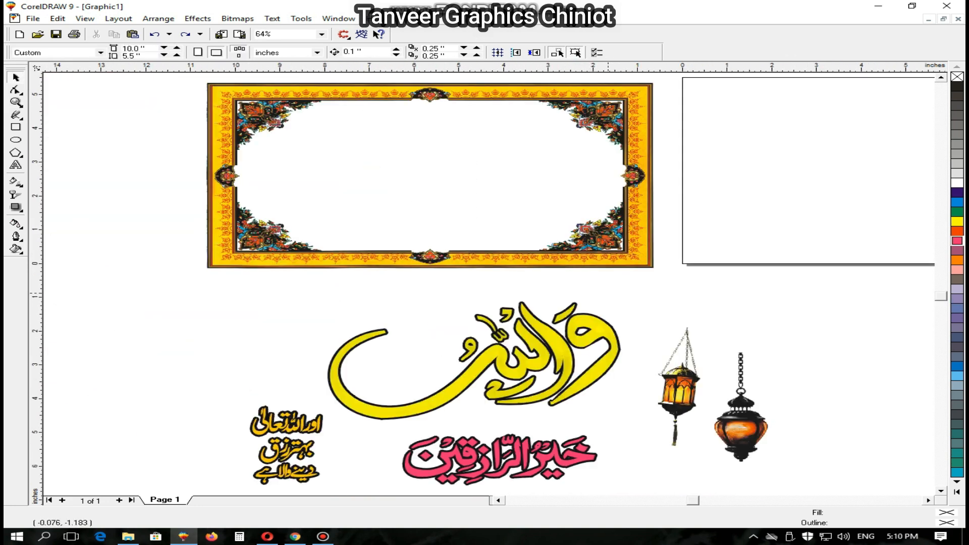
Add a page-sized 10 × 5.5 inch rectangle and PowerClip the ornamental frame bitmap inside it
{"action": "double_click", "coordinate": [16, 127]}
{"action": "key", "text": "F3"}
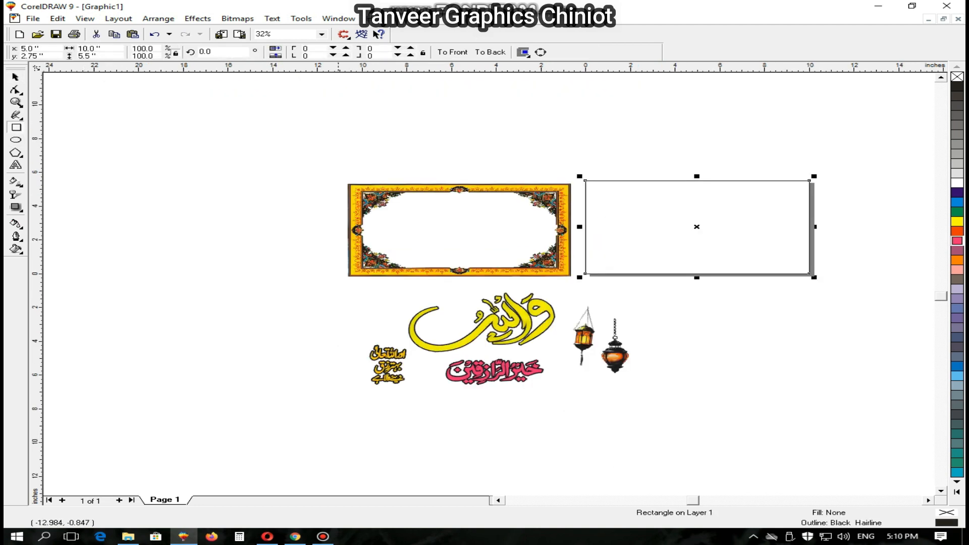
{"action": "left_click", "coordinate": [574, 273]}
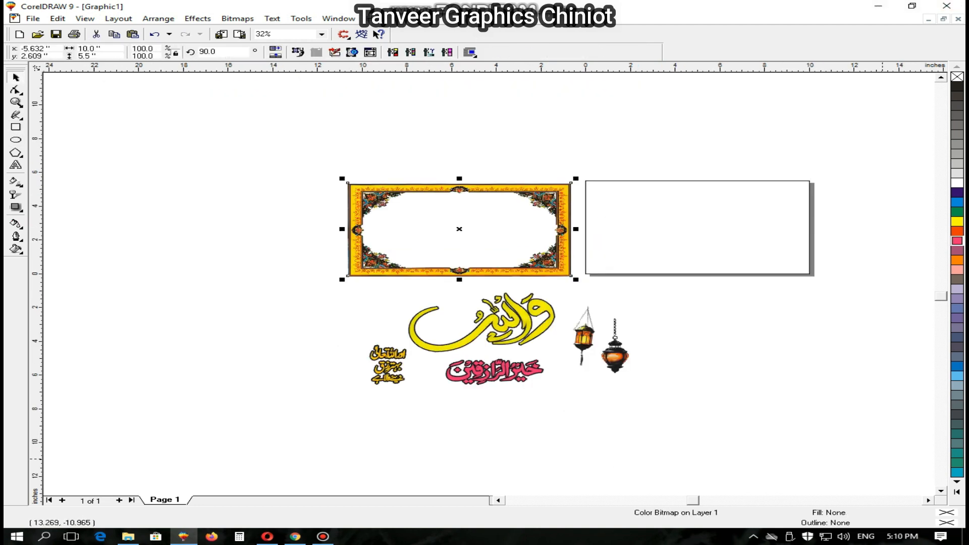
{"action": "key", "text": "alt+c"}
{"action": "key", "text": "Down"}
{"action": "key", "text": "Down"}
{"action": "key", "text": "Down"}
{"action": "key", "text": "Down"}
{"action": "key", "text": "Down"}
{"action": "key", "text": "Right"}
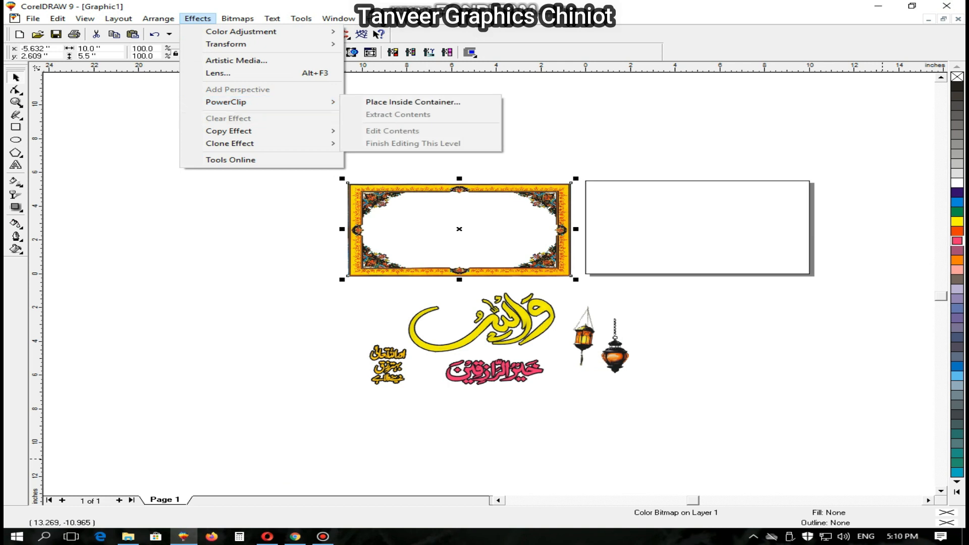
{"action": "key", "text": "Return"}
{"action": "left_click", "coordinate": [698, 248]}
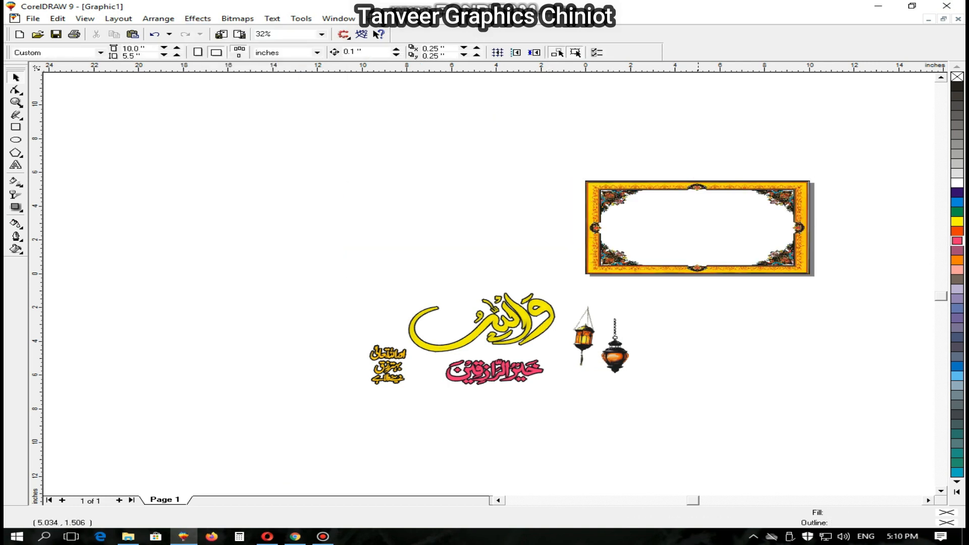
{"action": "key", "text": "shift+F2"}
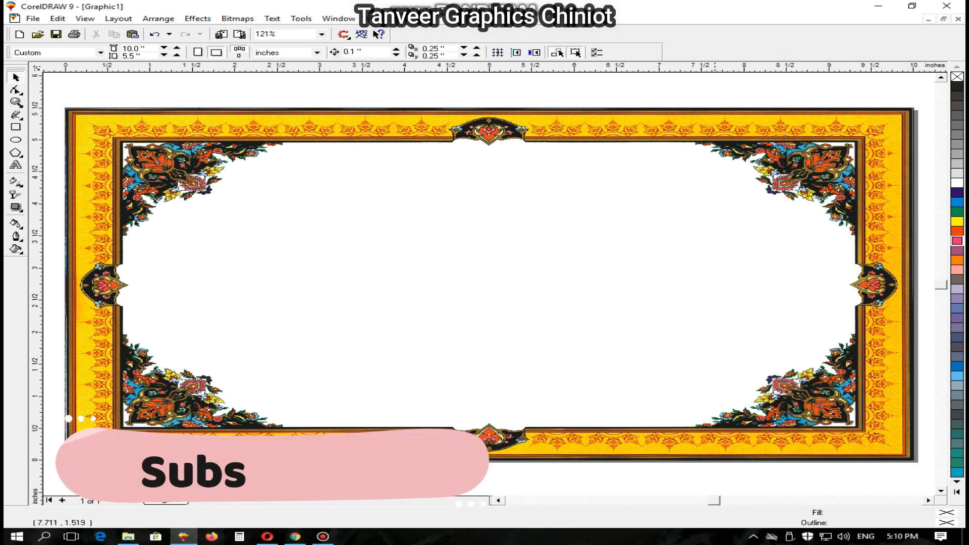
Give the framed rectangle a custom radial fountain fill blending from deep yellow to pale yellow at the centre
{"action": "key", "text": "F11"}
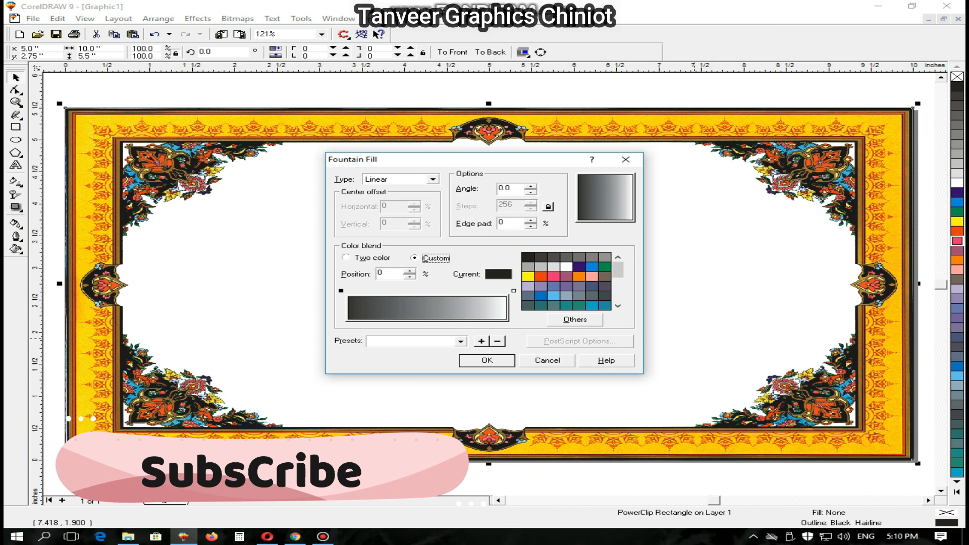
{"action": "left_click_drag", "start_coordinate": [618, 270], "coordinate": [618, 293]}
{"action": "left_click", "coordinate": [553, 257]}
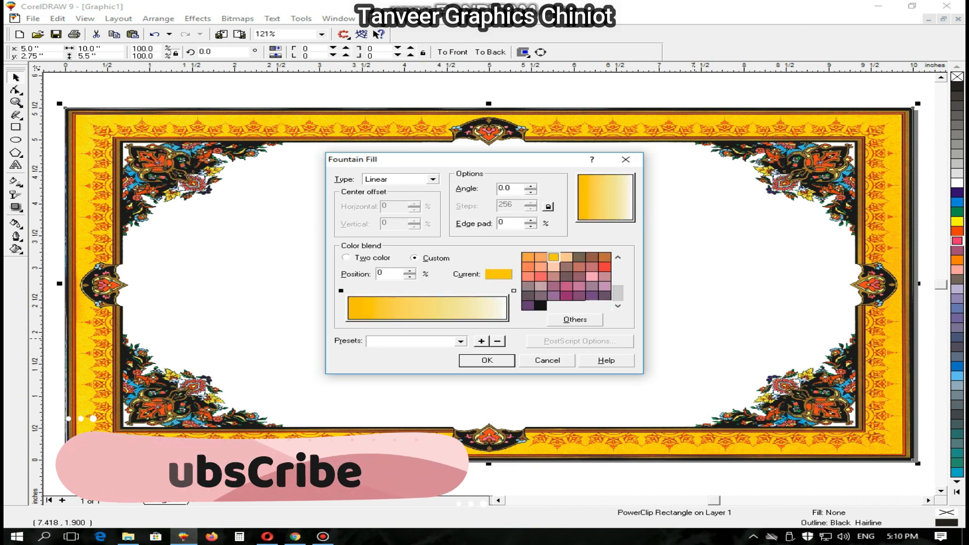
{"action": "left_click", "coordinate": [514, 290]}
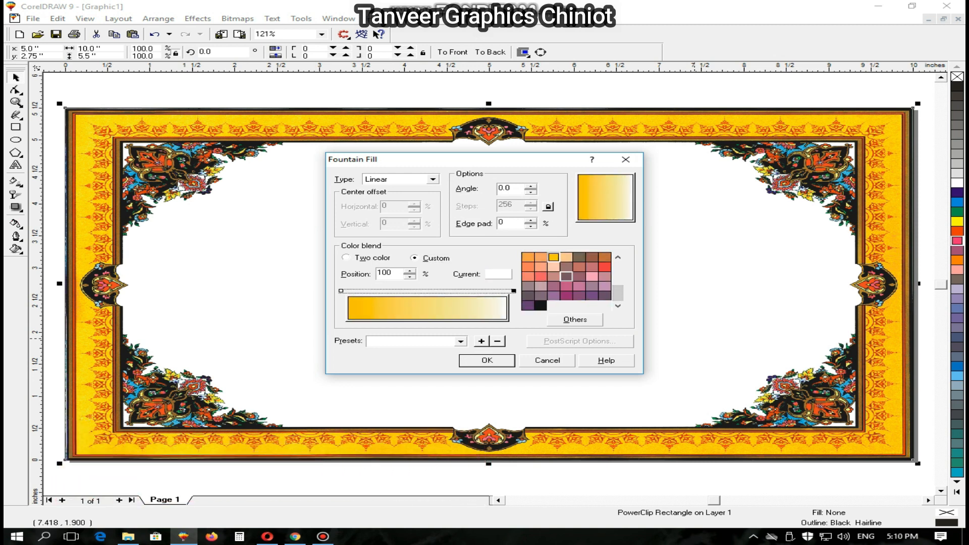
{"action": "left_click_drag", "start_coordinate": [618, 293], "coordinate": [618, 287]}
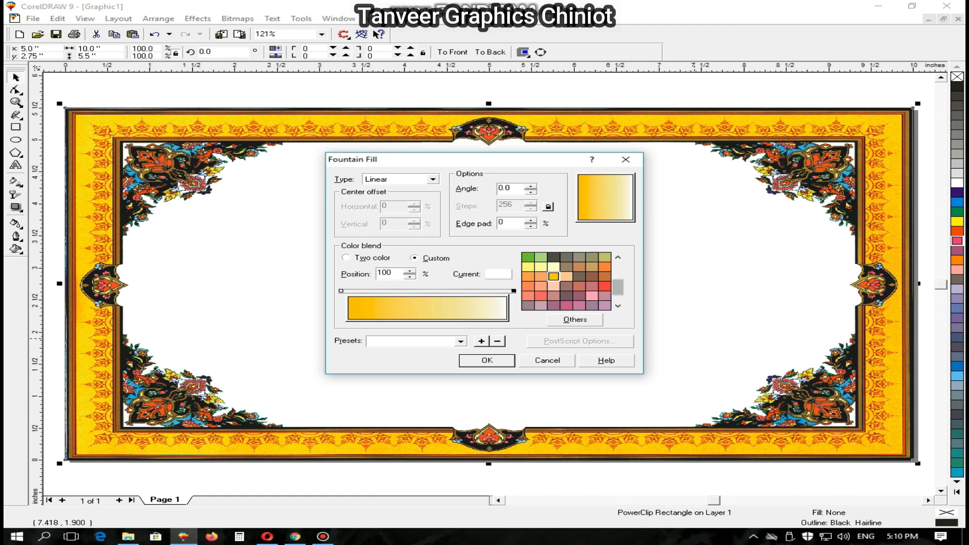
{"action": "left_click", "coordinate": [553, 266]}
{"action": "left_click", "coordinate": [433, 180]}
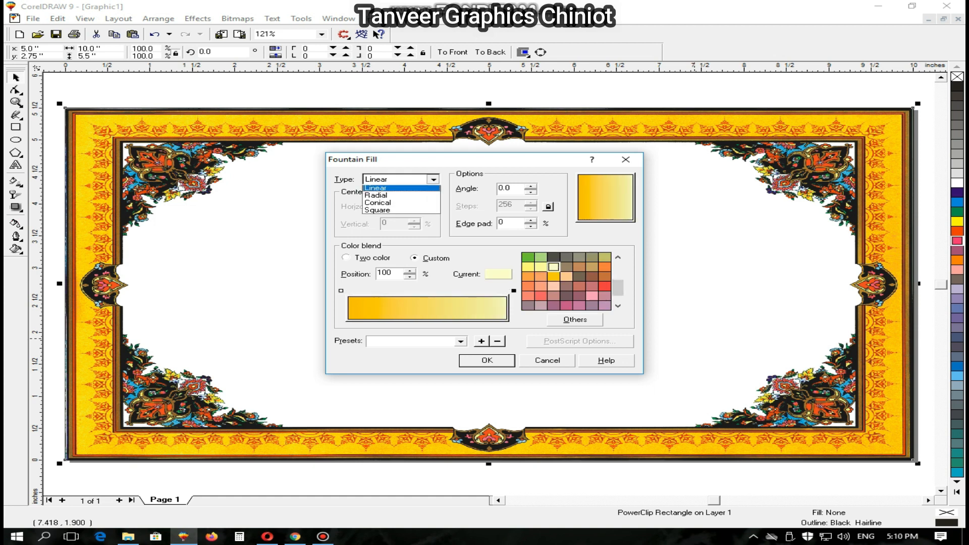
{"action": "left_click", "coordinate": [382, 197]}
{"action": "left_click", "coordinate": [487, 360]}
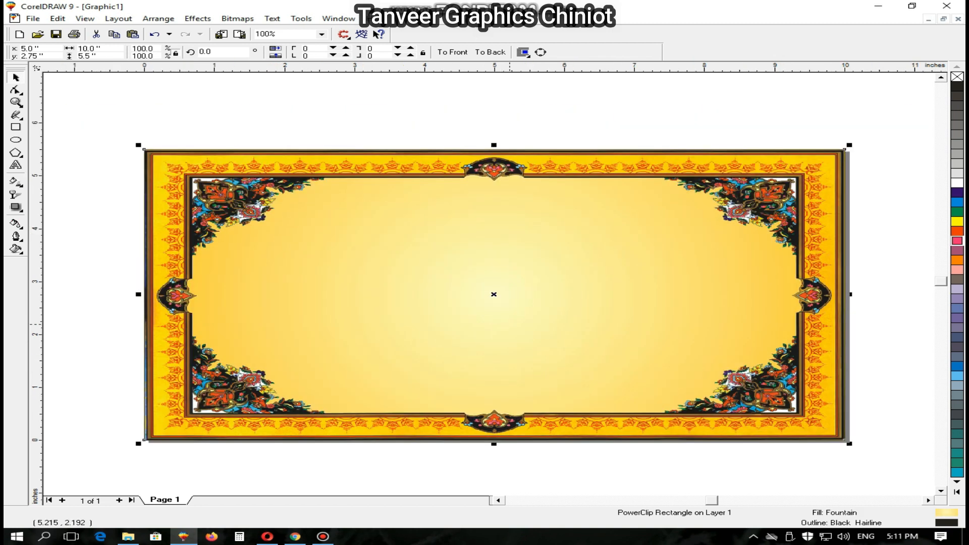
Place the large yellow calligraphy inside the frame, toward its lower-right area, centred at about 5.85, 2.34 inches
{"action": "key", "text": "F4"}
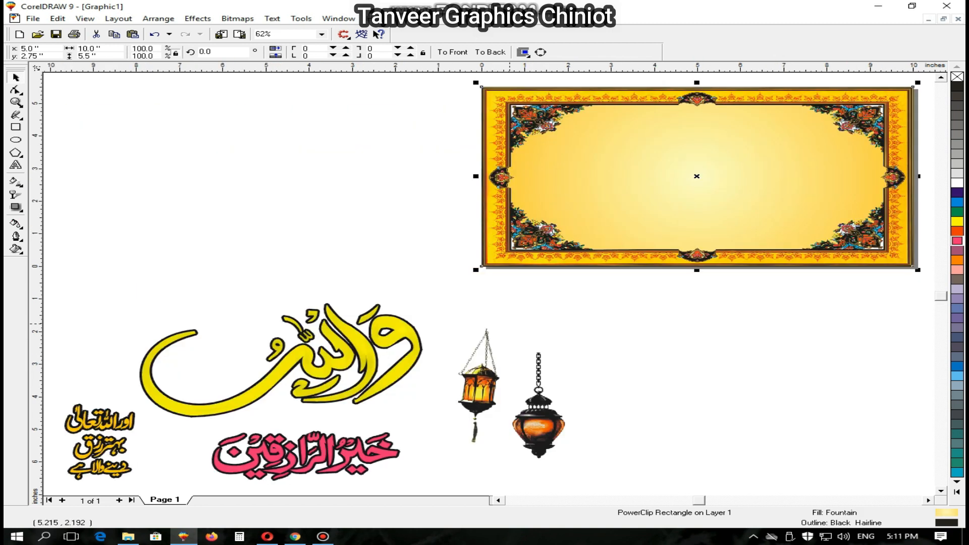
{"action": "key", "text": "Escape"}
{"action": "left_click", "coordinate": [356, 393]}
{"action": "key", "text": "F6"}
{"action": "key", "text": "p"}
{"action": "key", "text": "shift+F2"}
{"action": "scroll", "coordinate": [606, 350], "scroll_direction": "down", "scroll_amount": 2}
{"action": "key", "text": "space"}
{"action": "left_click_drag", "start_coordinate": [608, 368], "coordinate": [671, 382]}
{"action": "scroll", "coordinate": [666, 371], "scroll_direction": "down", "scroll_amount": 1}
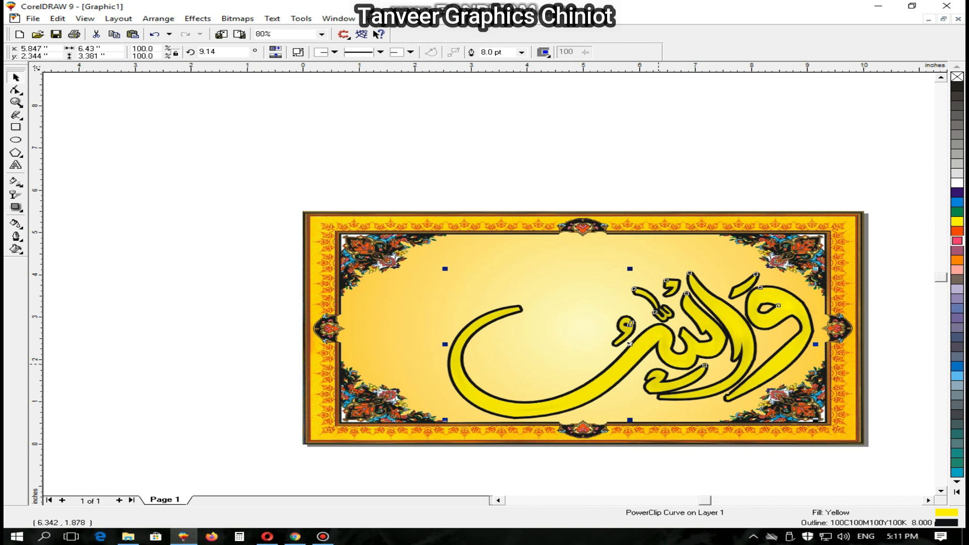
{"action": "scroll", "coordinate": [661, 365], "scroll_direction": "down", "scroll_amount": 1}
{"action": "left_click", "coordinate": [658, 362]}
{"action": "left_click", "coordinate": [675, 243]}
Move the pink calligraphy into the frame's upper area, above the large yellow calligraphy
{"action": "key", "text": "Escape"}
{"action": "left_click", "coordinate": [305, 437]}
{"action": "left_click_drag", "start_coordinate": [305, 436], "coordinate": [704, 134]}
{"action": "key", "text": "shift+F2"}
{"action": "key", "text": "F3"}
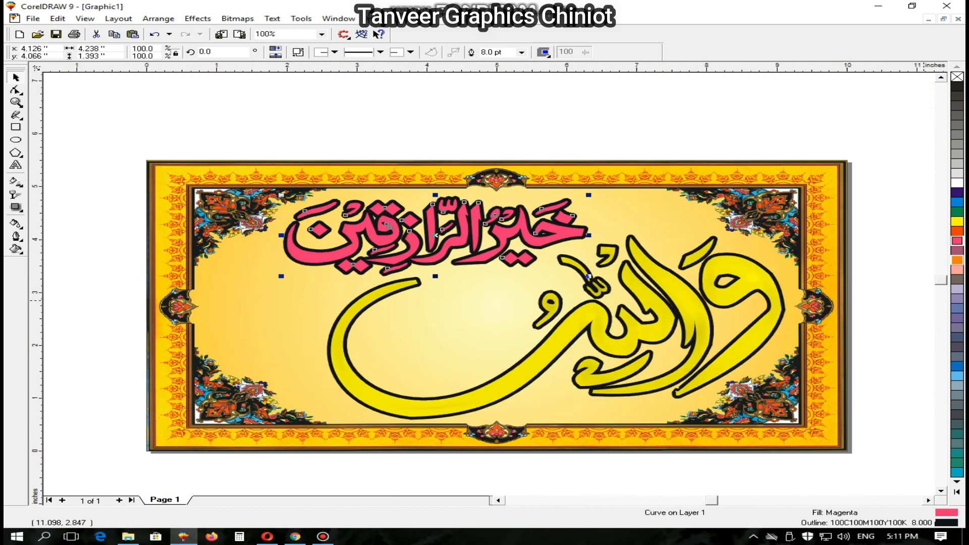
Fill both the pink and the large yellow calligraphy with Deep Yellow
{"action": "left_click", "coordinate": [957, 260]}
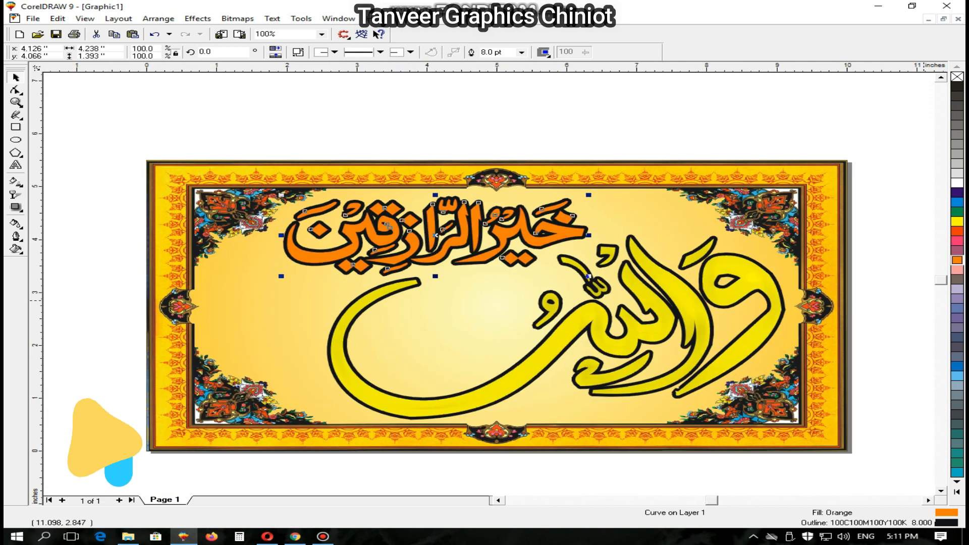
{"action": "left_click", "coordinate": [941, 273]}
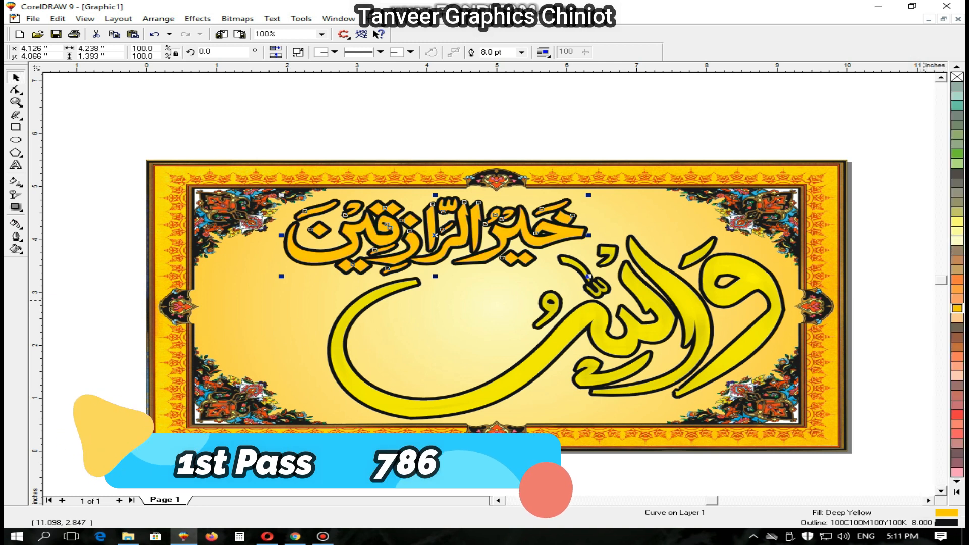
{"action": "key", "text": "Escape"}
{"action": "left_click", "coordinate": [757, 309]}
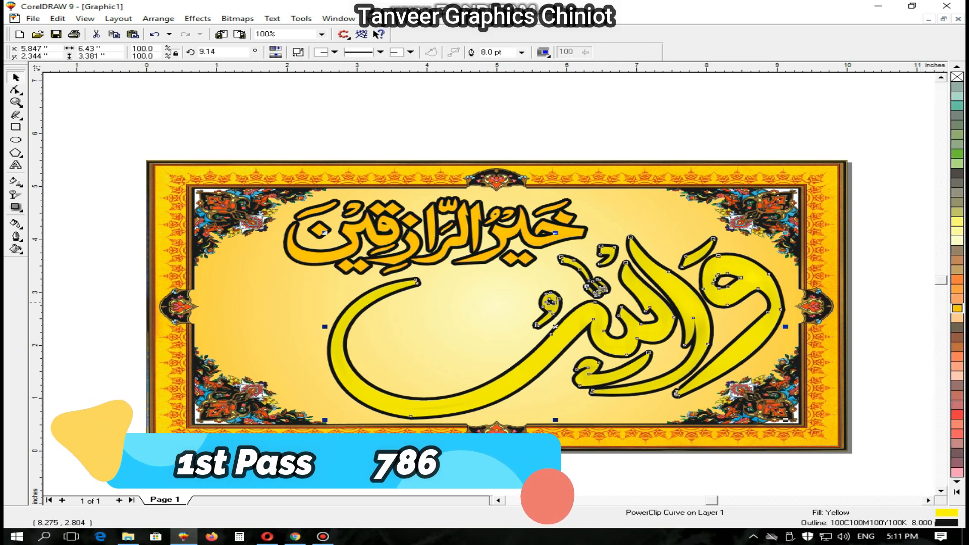
{"action": "left_click", "coordinate": [957, 309]}
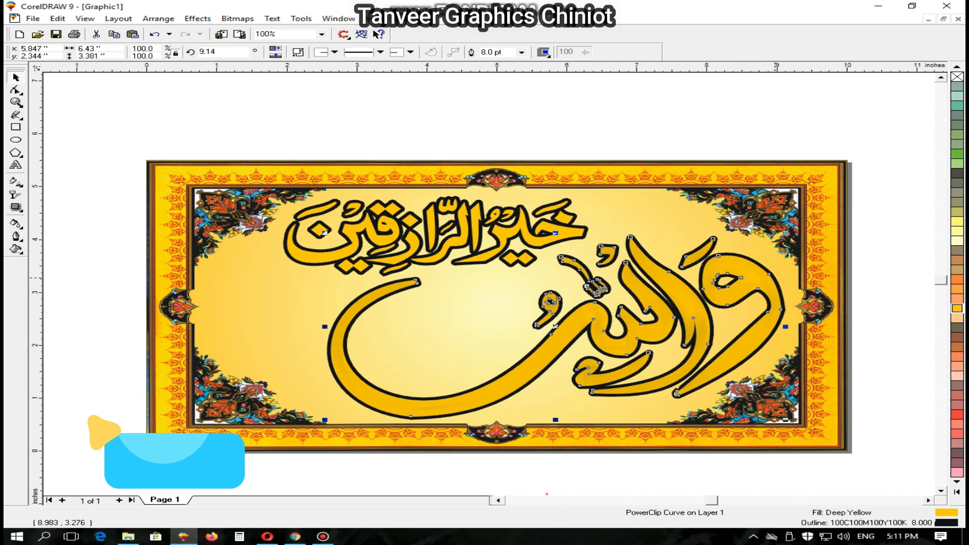
Set the large calligraphy's outline width to 10 points and its outline color to Chalk
{"action": "key", "text": "F12"}
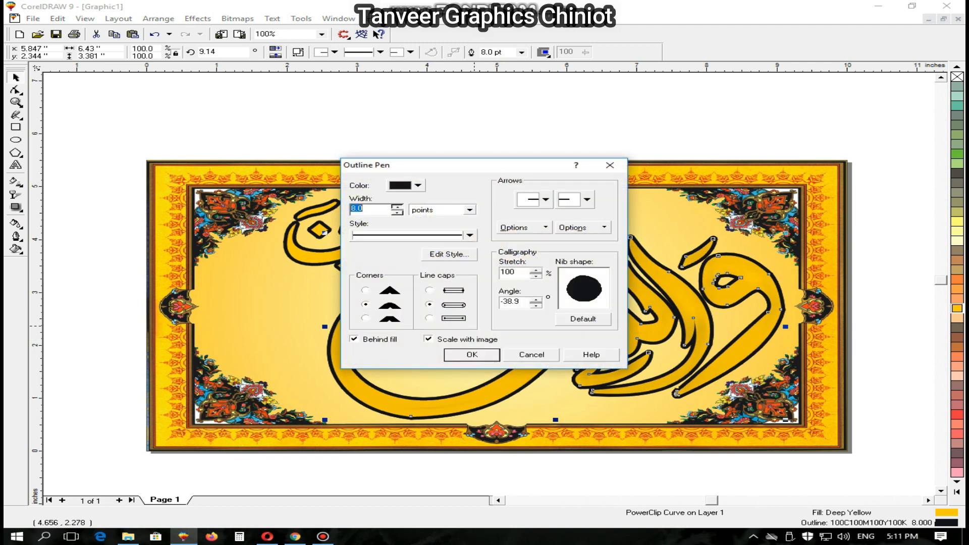
{"action": "type", "text": "10"}
{"action": "key", "text": "Return"}
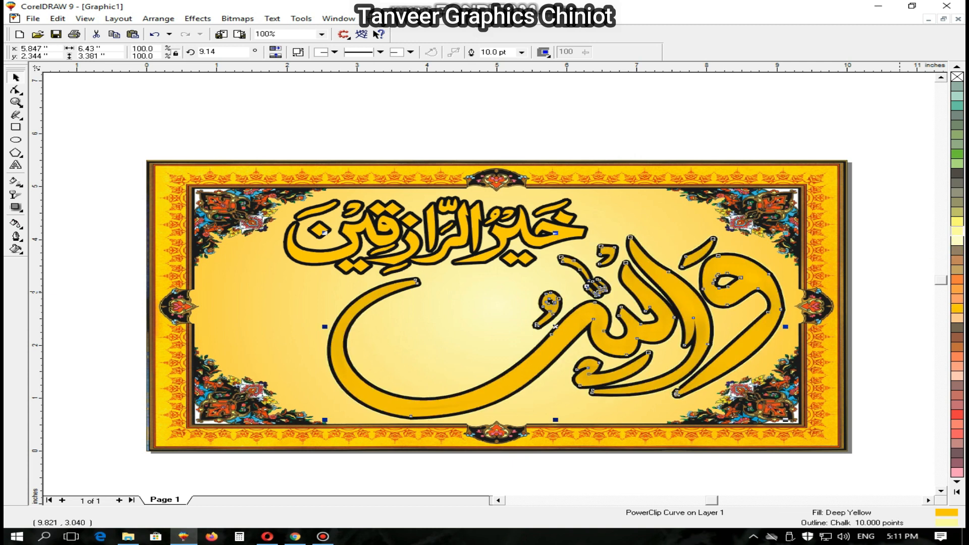
{"action": "scroll", "coordinate": [737, 377], "scroll_direction": "up", "scroll_amount": 5}
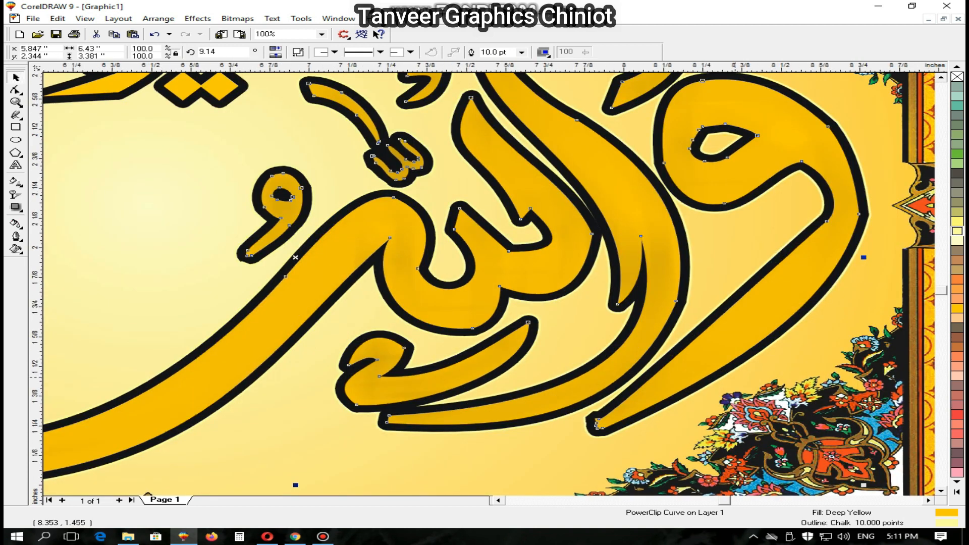
Set the large calligraphy's outline width to 12 points
{"action": "key", "text": "F12"}
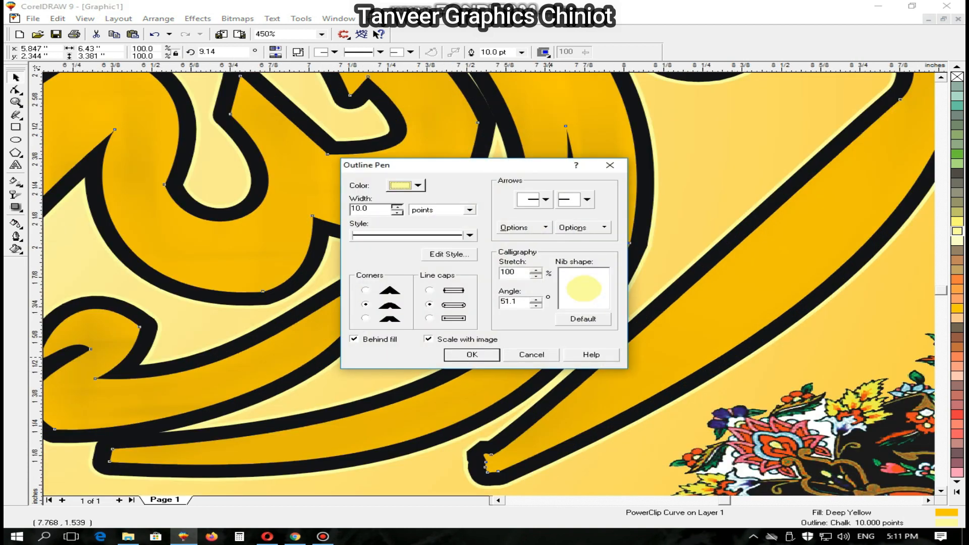
{"action": "key", "text": "Return"}
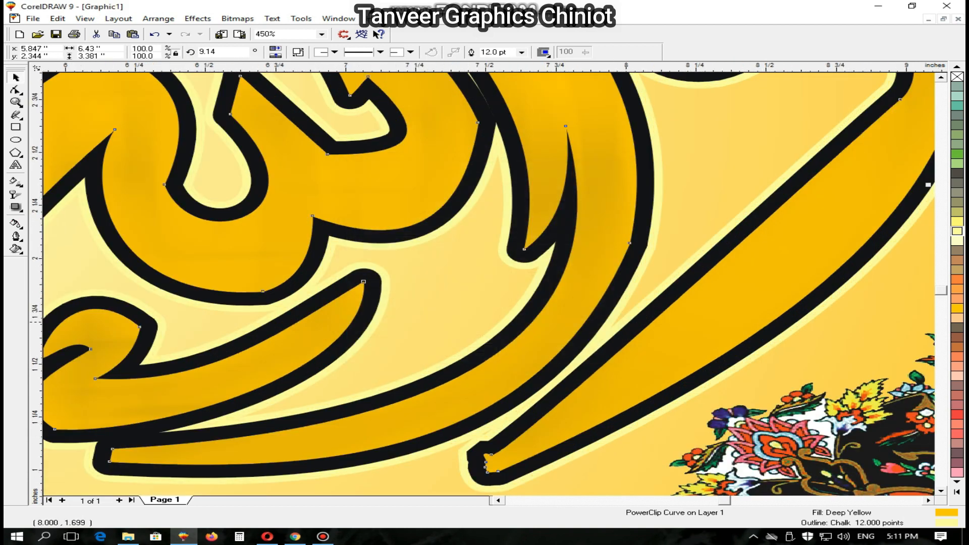
{"action": "scroll", "coordinate": [626, 320], "scroll_direction": "down", "scroll_amount": 5}
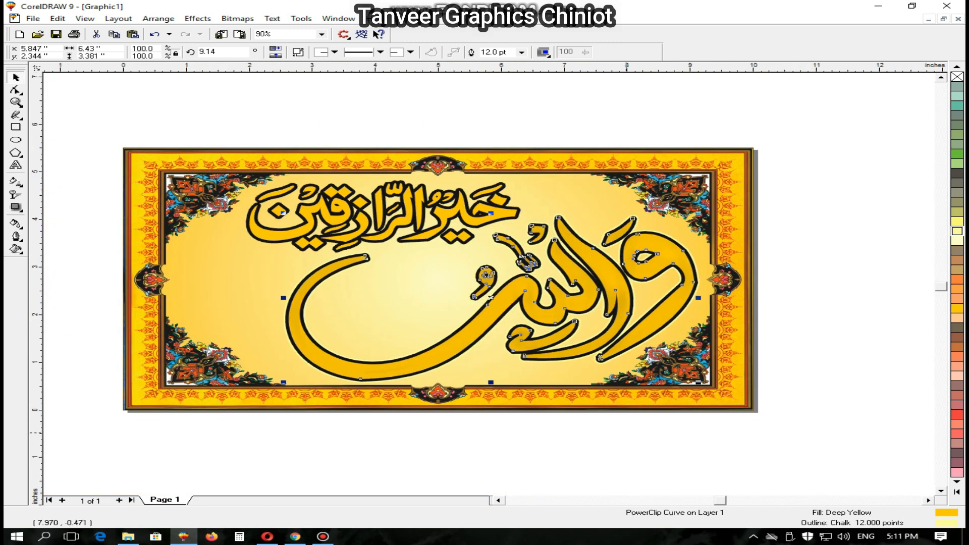
Nudge the large calligraphy up 0.1 inch and change its outline color to light green
{"action": "key", "text": "Down"}
{"action": "key", "text": "Up"}
{"action": "key", "text": "Up"}
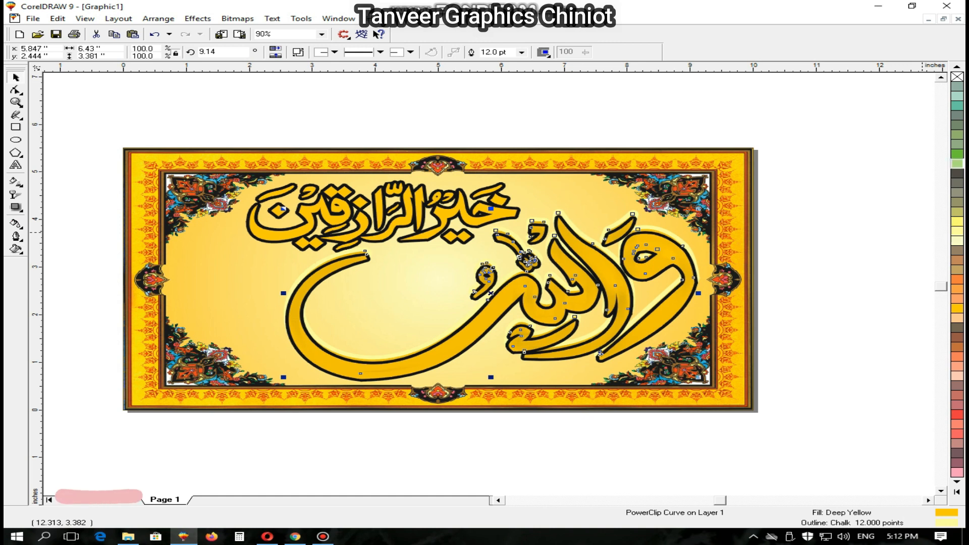
{"action": "left_click", "coordinate": [958, 164]}
{"action": "right_click", "coordinate": [957, 164]}
{"action": "key", "text": "Escape"}
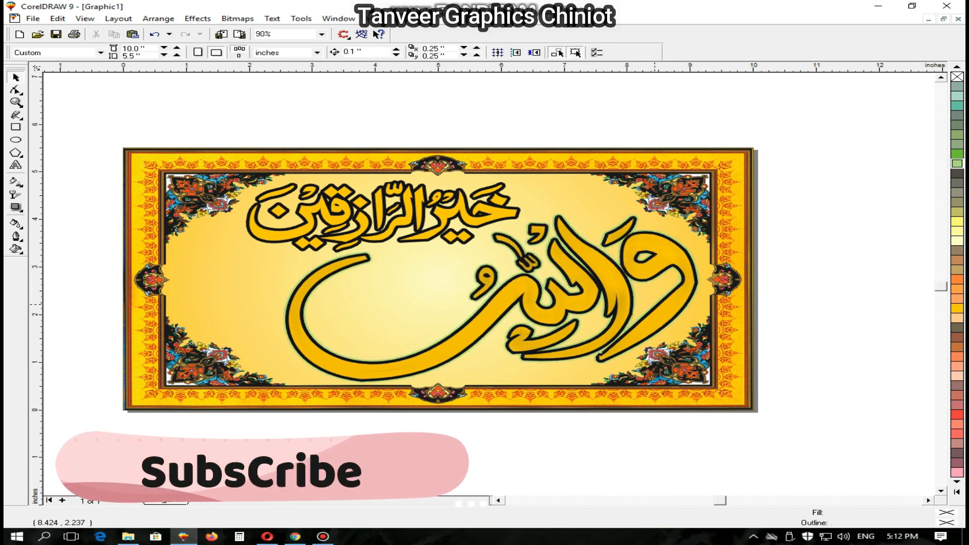
{"action": "left_click", "coordinate": [657, 305]}
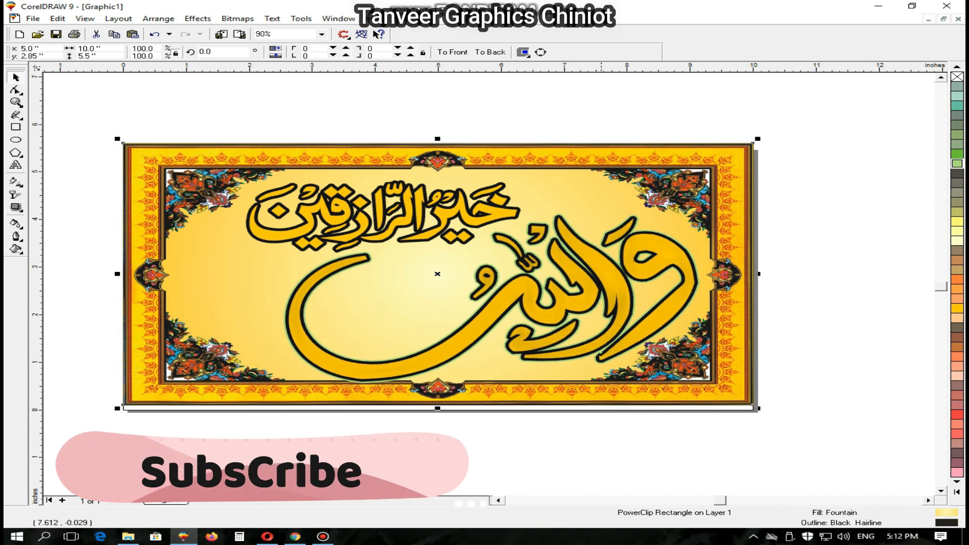
{"action": "key", "text": "Down"}
{"action": "key", "text": "Escape"}
Move the three small yellow Urdu text lines together onto the panel, centred at about 2.4, 1.17 inches
{"action": "key", "text": "F4"}
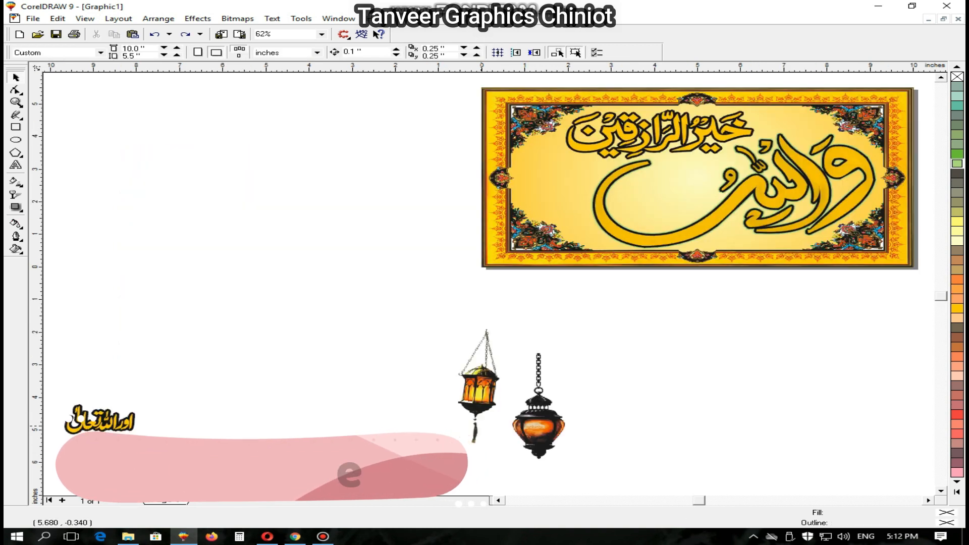
{"action": "left_click", "coordinate": [208, 369]}
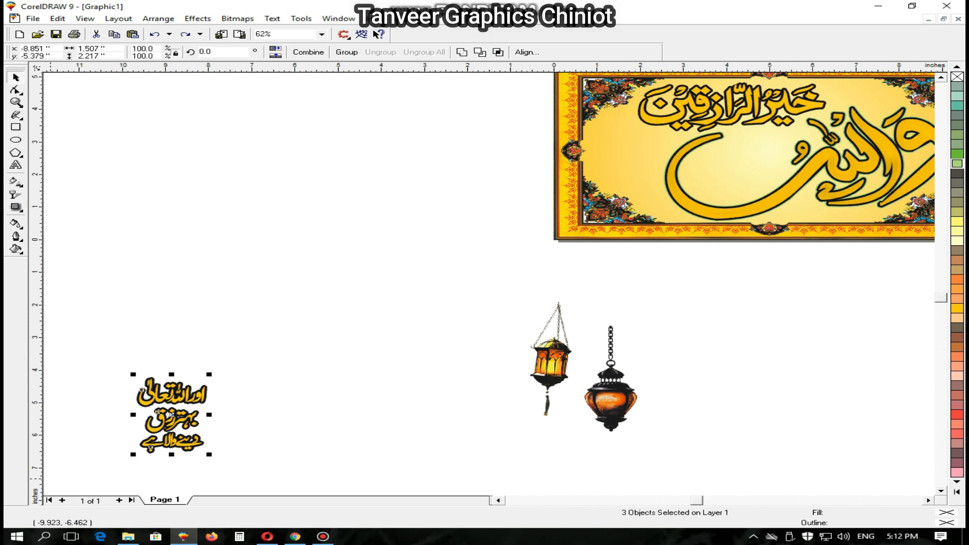
{"action": "key", "text": "shift+F2"}
{"action": "scroll", "coordinate": [172, 318], "scroll_direction": "down", "scroll_amount": 2}
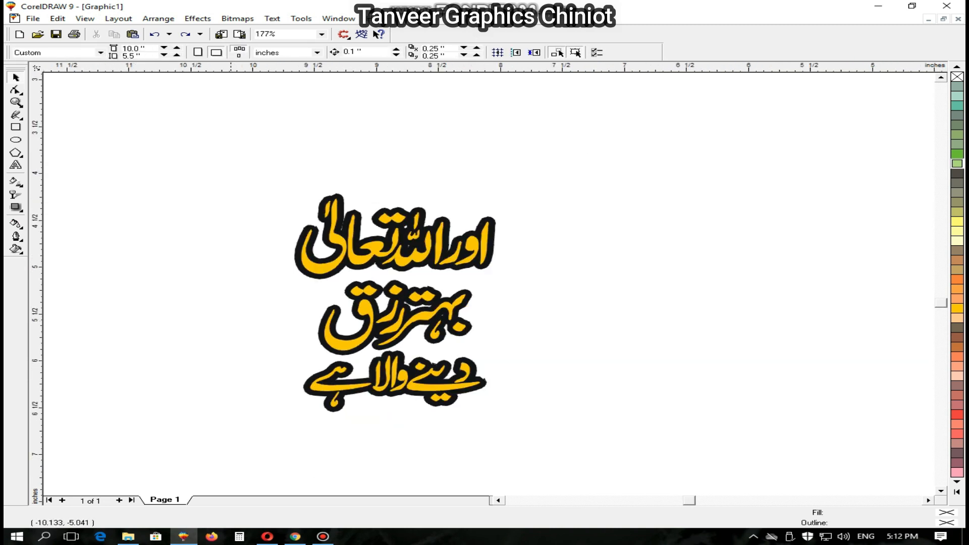
{"action": "left_click_drag", "start_coordinate": [291, 160], "coordinate": [494, 460]}
{"action": "scroll", "coordinate": [295, 296], "scroll_direction": "up", "scroll_amount": 2}
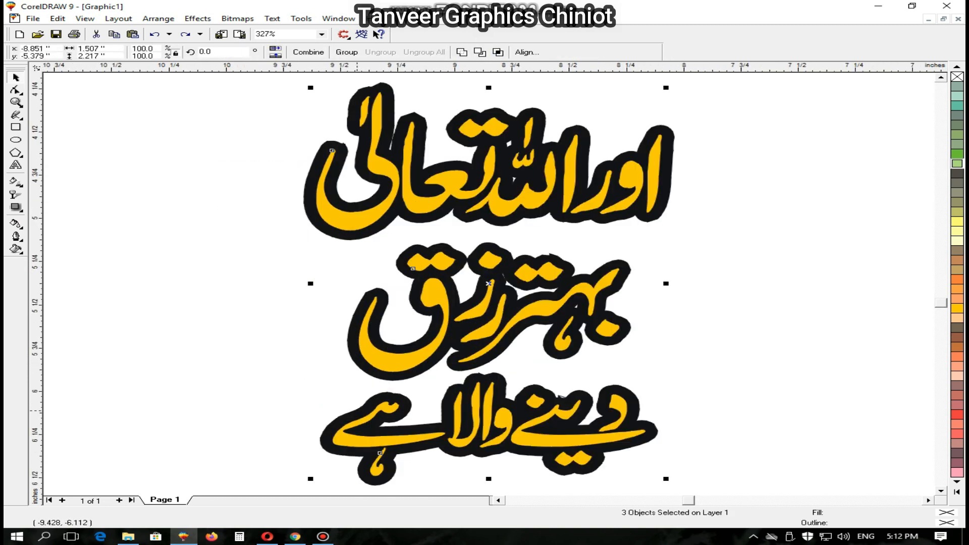
{"action": "scroll", "coordinate": [303, 303], "scroll_direction": "down", "scroll_amount": 6}
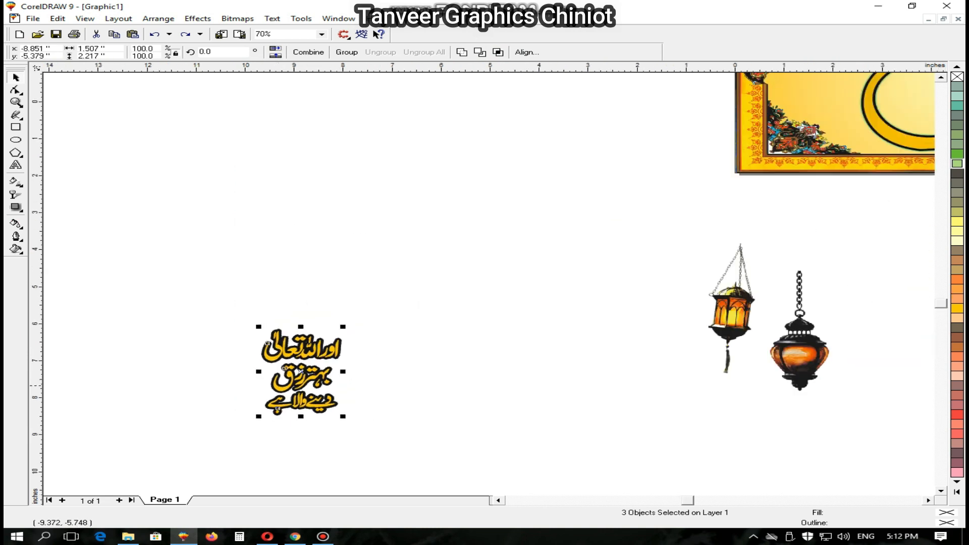
{"action": "left_click_drag", "start_coordinate": [275, 386], "coordinate": [667, 213]}
{"action": "key", "text": "F4"}
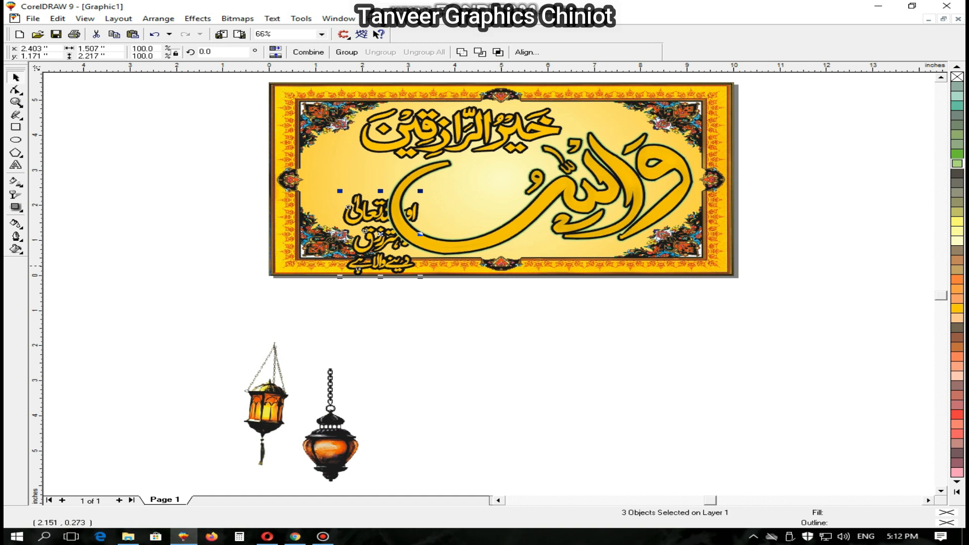
Shrink the three Urdu lines to about 0.987 × 1.453 inches and place them inside the large calligraphy's curve at about 4.31, 2.41 inches
{"action": "left_click_drag", "start_coordinate": [413, 266], "coordinate": [474, 235]}
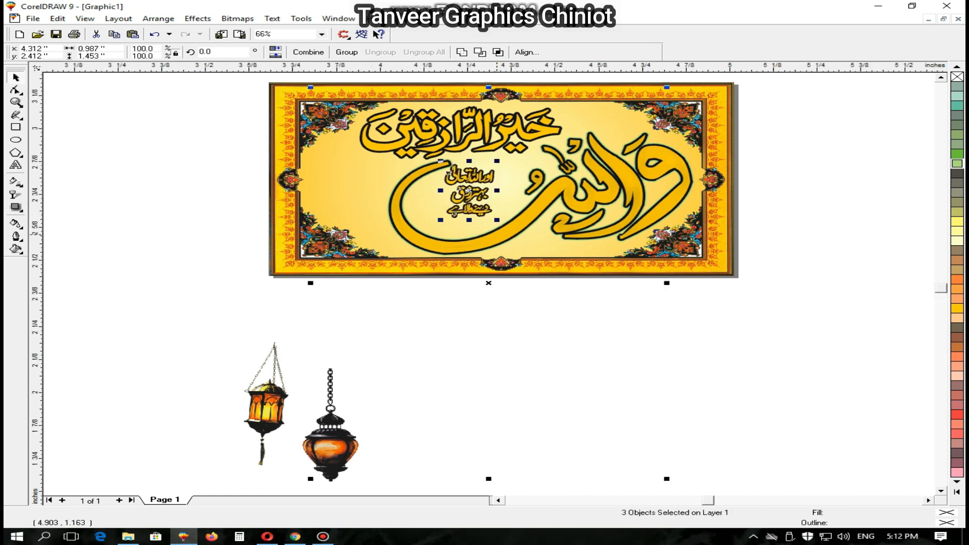
{"action": "key", "text": "shift+F2"}
{"action": "scroll", "coordinate": [364, 273], "scroll_direction": "down", "scroll_amount": 4}
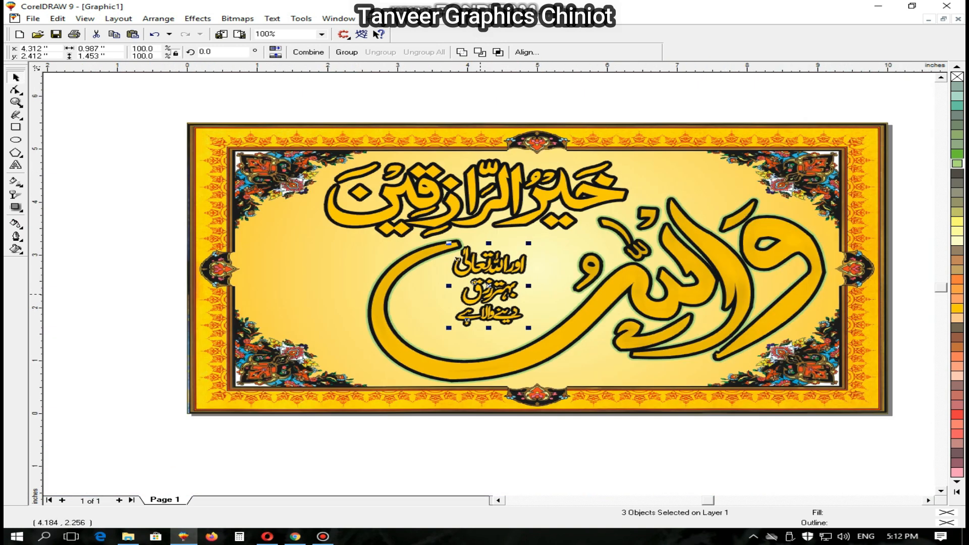
{"action": "scroll", "coordinate": [364, 273], "scroll_direction": "up", "scroll_amount": 1}
{"action": "key", "text": "Escape"}
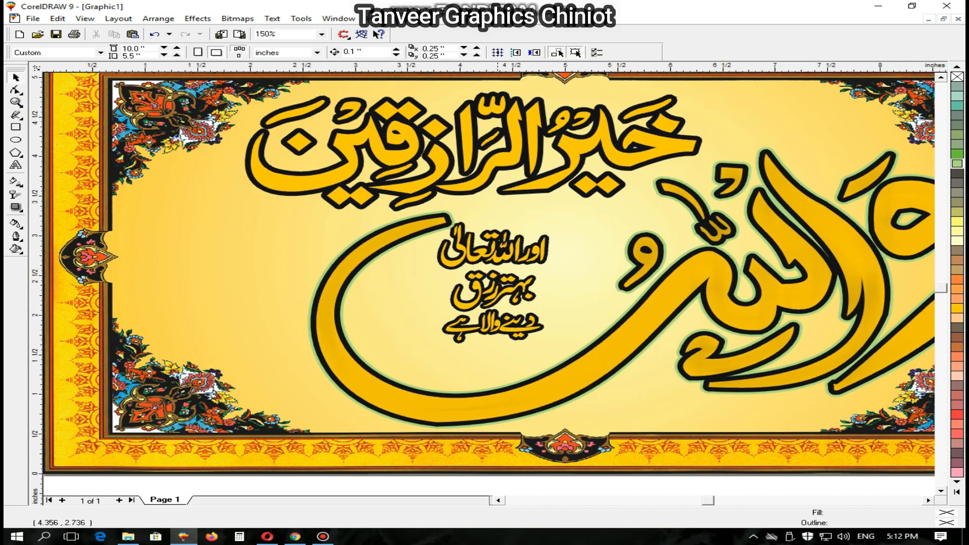
Enlarge the three Urdu text lines together, extending them down and leftward within the large calligraphy's curve
{"action": "left_click", "coordinate": [434, 264]}
{"action": "left_click", "coordinate": [493, 294], "text": "shift"}
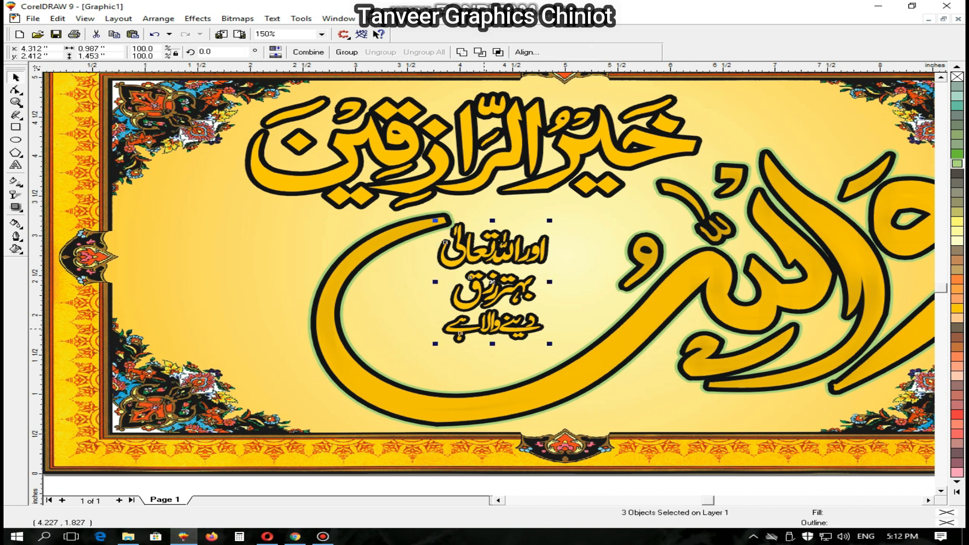
{"action": "left_click_drag", "start_coordinate": [433, 343], "coordinate": [402, 372]}
{"action": "left_click", "coordinate": [265, 296]}
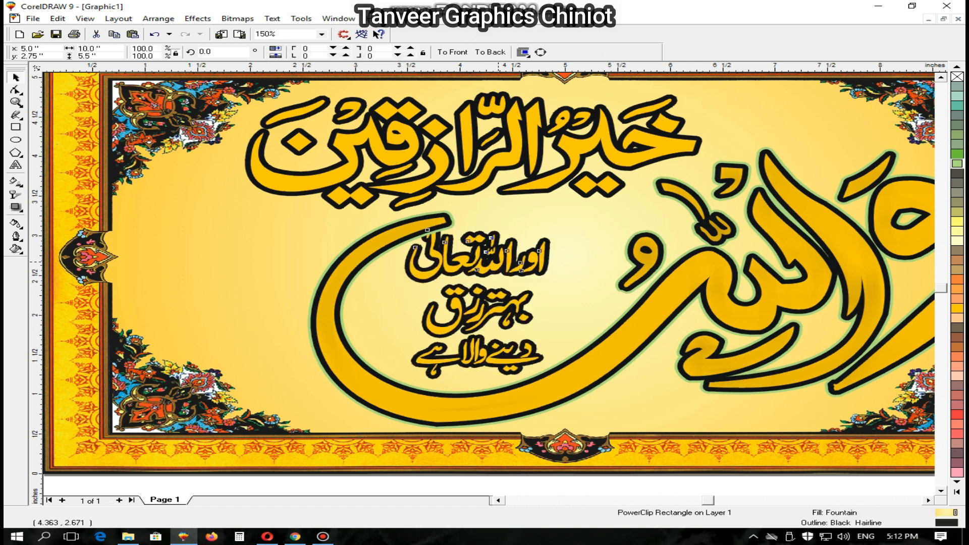
Stagger the three Urdu lines individually inside the curve, with the first line at about 4.58, 2.88 inches and the last furthest left
{"action": "left_click", "coordinate": [467, 251]}
{"action": "left_click_drag", "start_coordinate": [466, 251], "coordinate": [525, 259]}
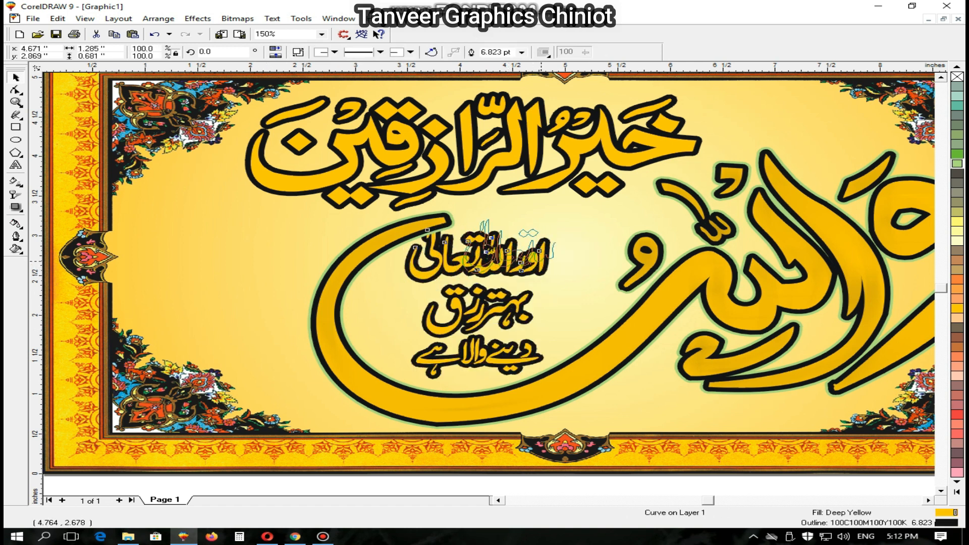
{"action": "left_click_drag", "start_coordinate": [485, 323], "coordinate": [484, 319]}
{"action": "left_click", "coordinate": [481, 360]}
{"action": "left_click_drag", "start_coordinate": [481, 361], "coordinate": [469, 368]}
{"action": "key", "text": "F3"}
{"action": "left_click", "coordinate": [505, 284]}
{"action": "left_click_drag", "start_coordinate": [494, 285], "coordinate": [490, 285]}
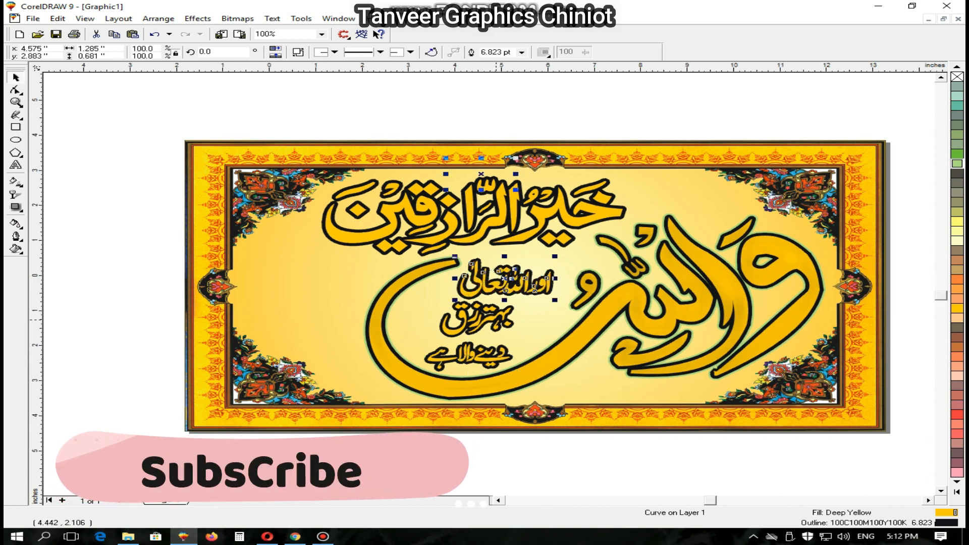
Move the tasselled lantern onto the panel's left side, centred at about 1.66, 2.33 inches
{"action": "key", "text": "Escape"}
{"action": "key", "text": "F3"}
{"action": "left_click_drag", "start_coordinate": [294, 413], "coordinate": [373, 217]}
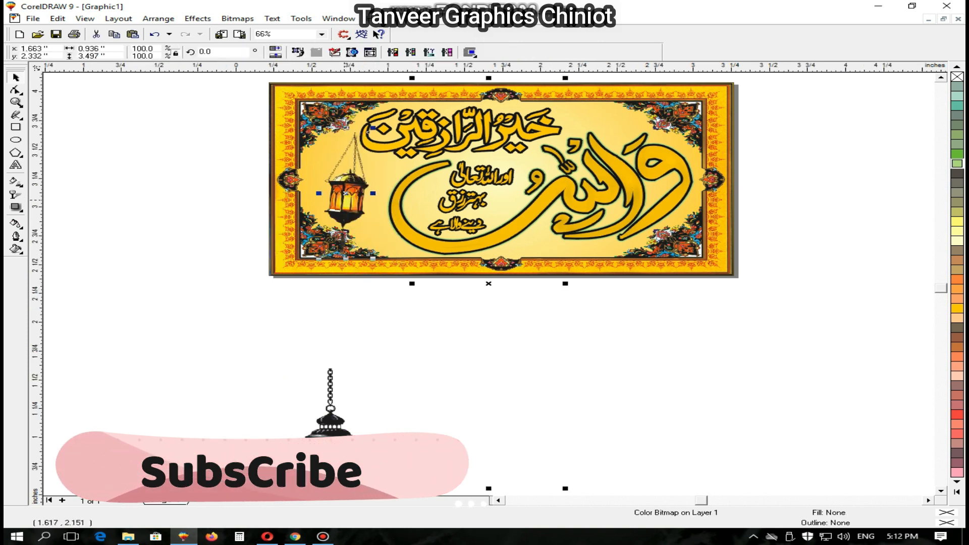
Enlarge the tasselled lantern to about 1.053 × 3.932 inches and position it at about 2.1, 3.02 inches
{"action": "key", "text": "shift+F2"}
{"action": "key", "text": "F3"}
{"action": "left_click_drag", "start_coordinate": [449, 302], "coordinate": [468, 279]}
{"action": "left_click_drag", "start_coordinate": [505, 369], "coordinate": [509, 379]}
{"action": "mouse_move", "coordinate": [470, 290]}
{"action": "left_mouse_down"}
{"action": "mouse_move", "coordinate": [480, 295]}
{"action": "mouse_move", "coordinate": [479, 268]}
{"action": "mouse_move", "coordinate": [478, 281]}
{"action": "left_mouse_up"}
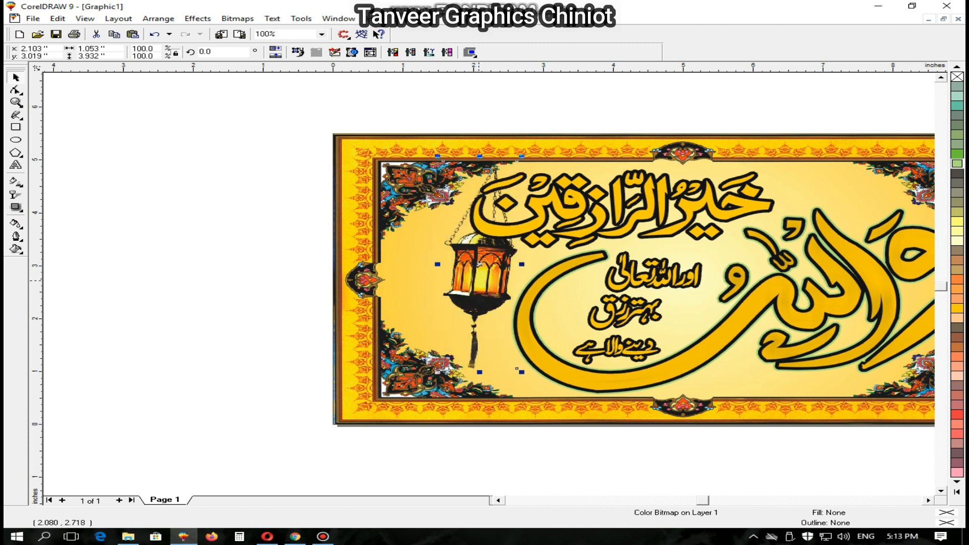
Shift the tasselled lantern left to about 1.86, 3.02 inches and tilt it to a rotation of about 353.4 degrees
{"action": "scroll", "coordinate": [366, 265], "scroll_direction": "down", "scroll_amount": 2}
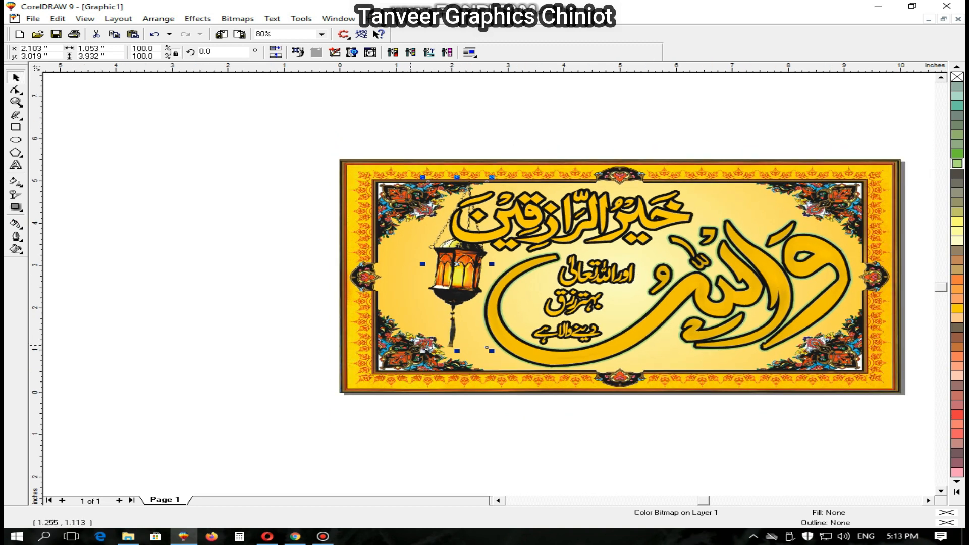
{"action": "left_click_drag", "start_coordinate": [453, 286], "coordinate": [441, 283]}
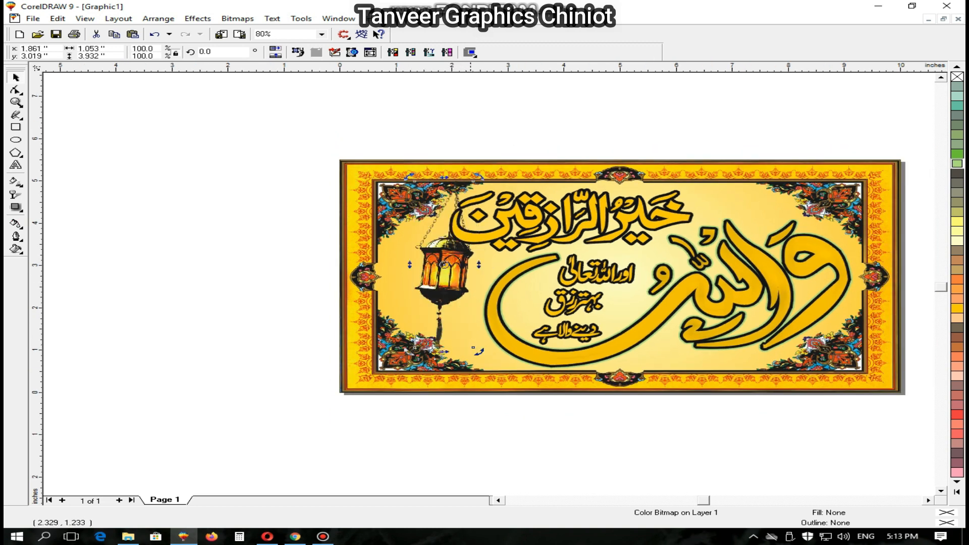
{"action": "left_click_drag", "start_coordinate": [479, 349], "coordinate": [468, 355]}
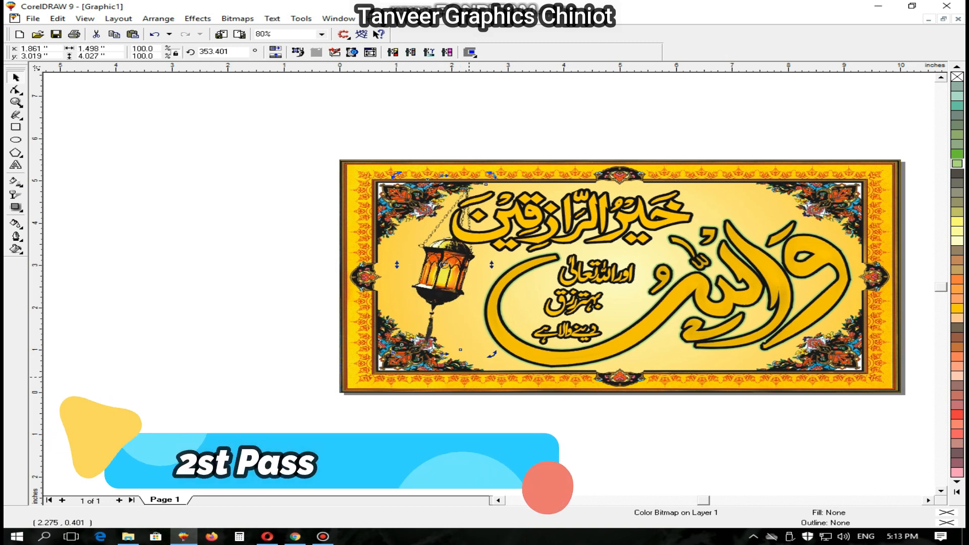
{"action": "left_click", "coordinate": [383, 491]}
Bring the round black lantern onto the panel over the large calligraphy, centred at about 7.26, 3.38 inches
{"action": "key", "text": "F3"}
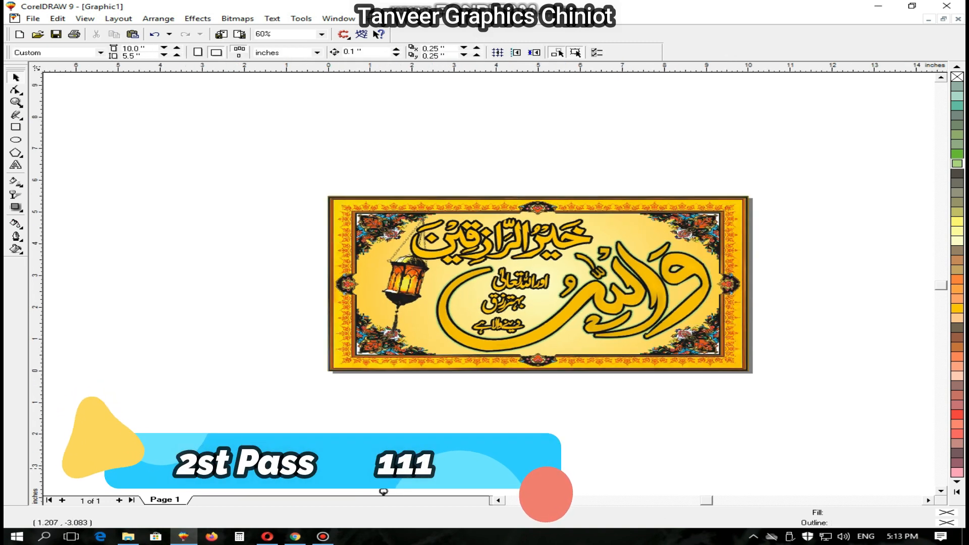
{"action": "key", "text": "Tab"}
{"action": "key", "text": "ctrl+v"}
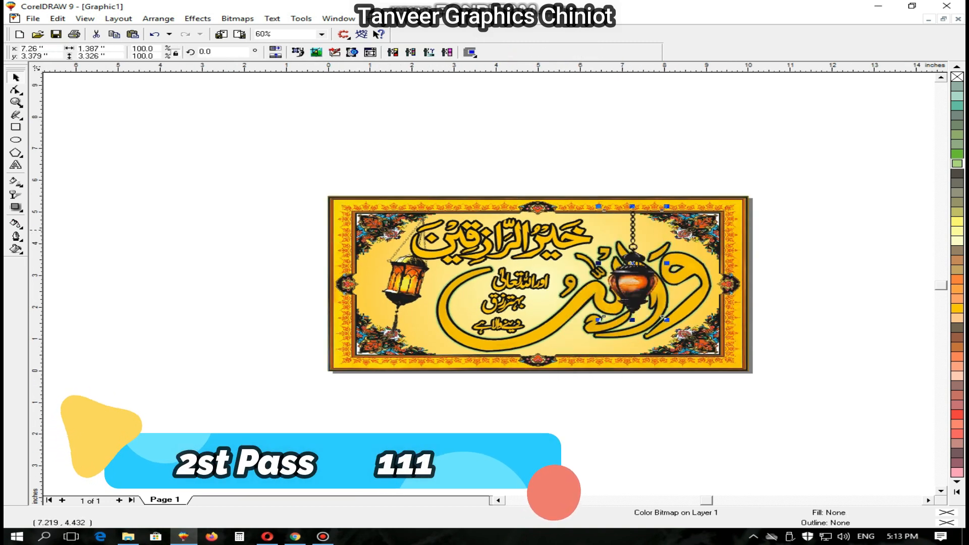
{"action": "key", "text": "shift+F2"}
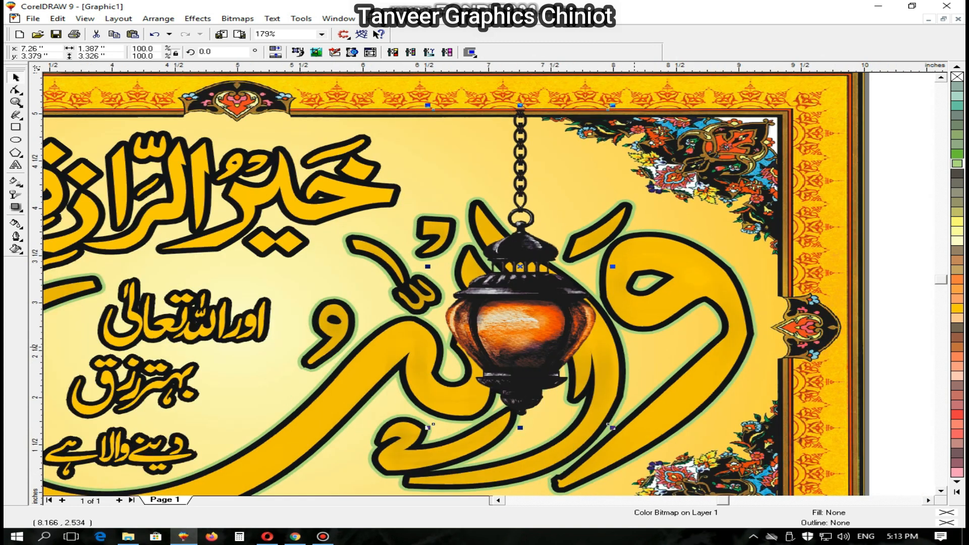
Shrink the round black lantern to about 0.598 × 1.434 inches and move it to about 7.46, 4.33 inches
{"action": "left_click_drag", "start_coordinate": [613, 429], "coordinate": [522, 263]}
{"action": "left_click_drag", "start_coordinate": [465, 206], "coordinate": [576, 245]}
{"action": "left_click_drag", "start_coordinate": [524, 218], "coordinate": [532, 219]}
Align the top of the round lantern's chain with the frame's upper inner edge, centring the lantern at about 7.46, 4.25 inches
{"action": "scroll", "coordinate": [536, 101], "scroll_direction": "up", "scroll_amount": 5}
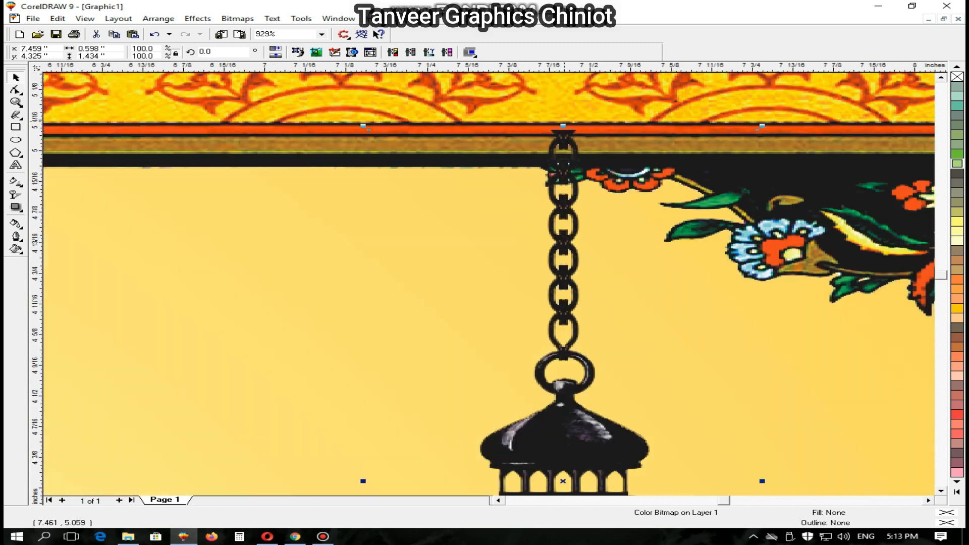
{"action": "scroll", "coordinate": [569, 144], "scroll_direction": "down", "scroll_amount": 6}
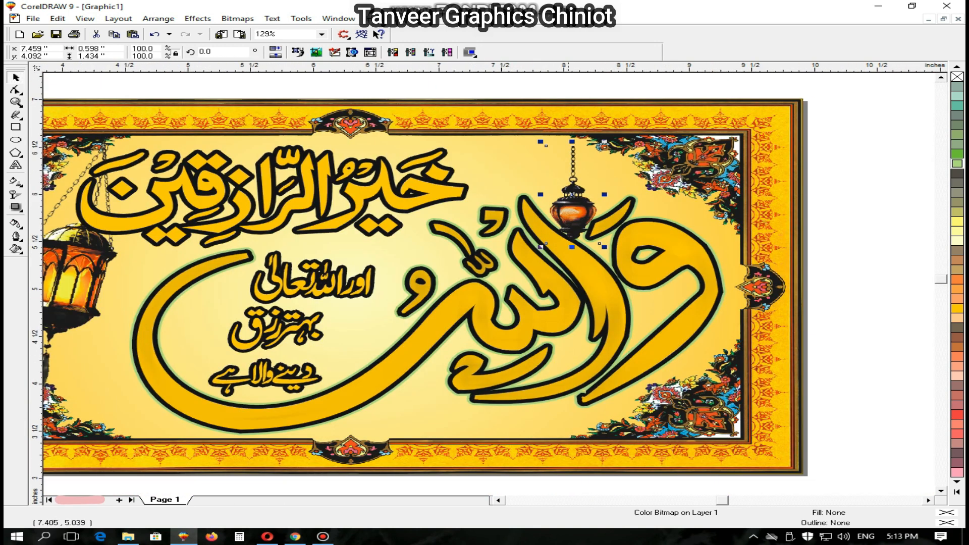
{"action": "scroll", "coordinate": [563, 129], "scroll_direction": "up", "scroll_amount": 4}
{"action": "left_click_drag", "start_coordinate": [724, 385], "coordinate": [722, 247]}
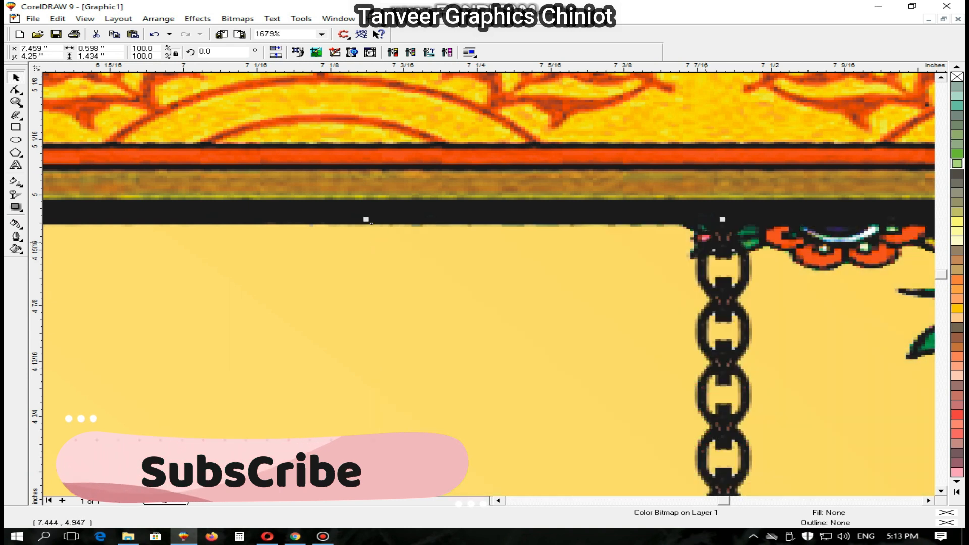
{"action": "key", "text": "F4"}
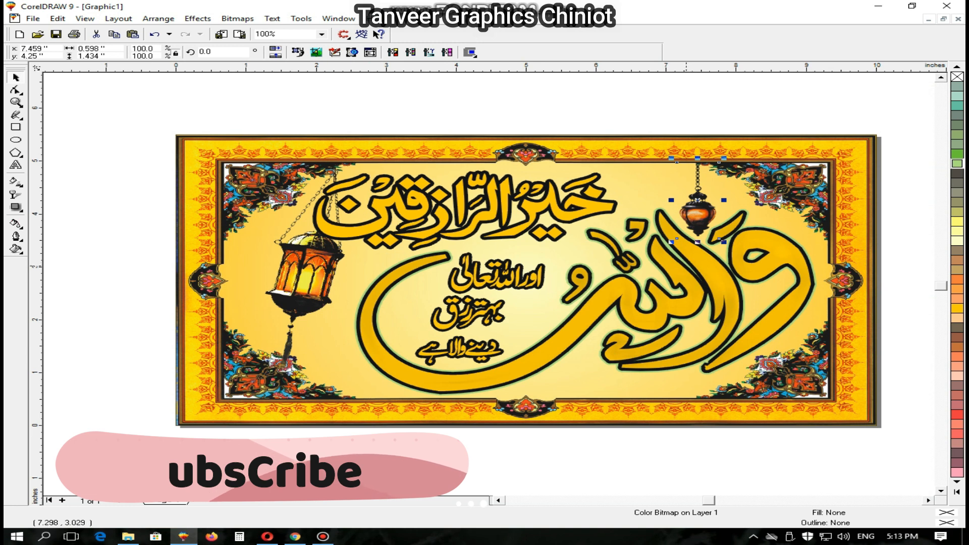
{"action": "left_click", "coordinate": [625, 449]}
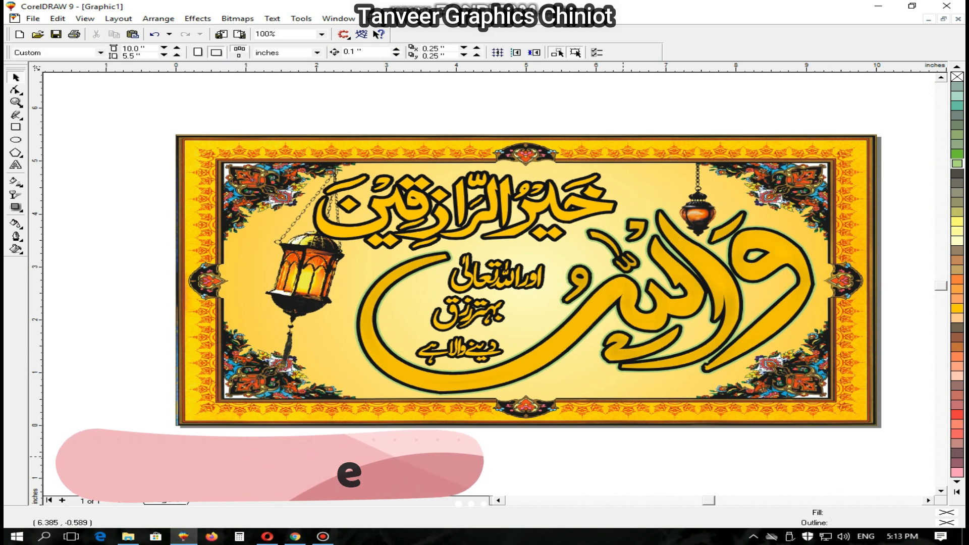
{"action": "key", "text": "F4"}
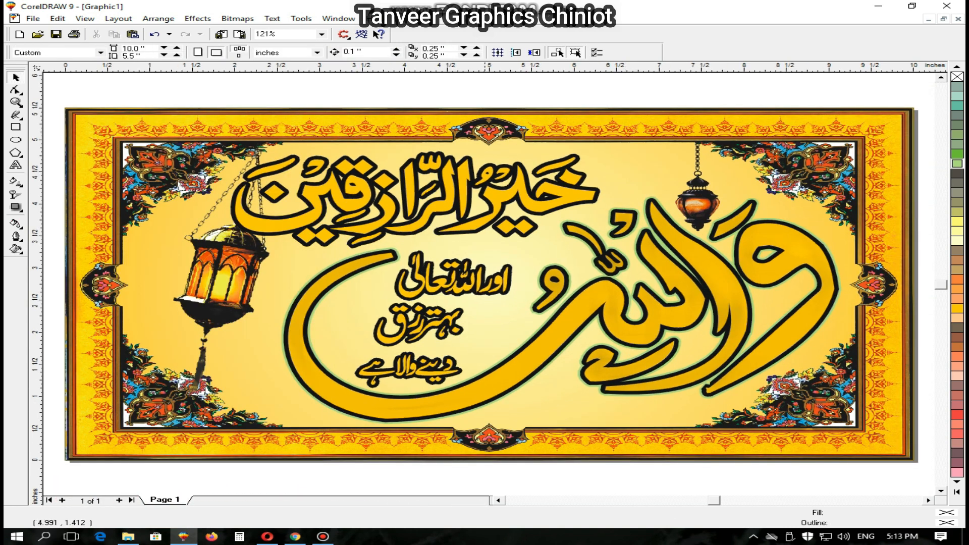